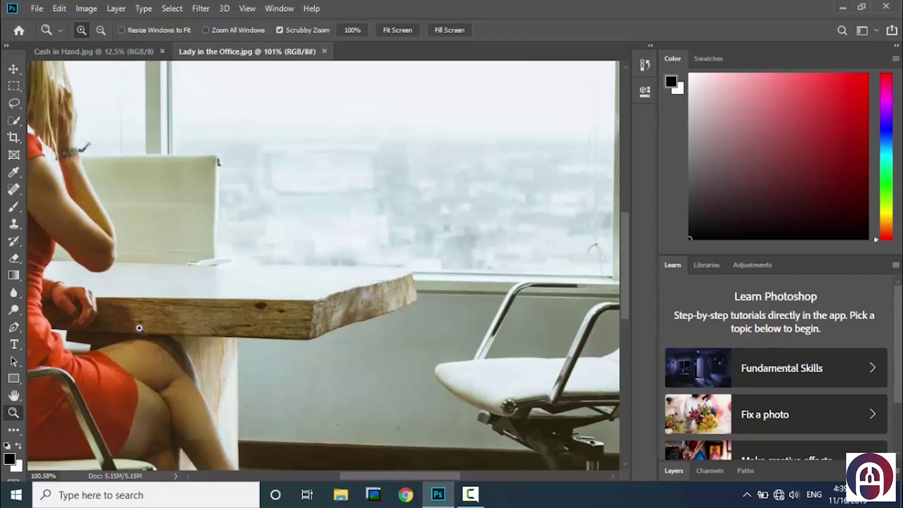
Zoom in on the edge of the wooden table to 300% with the Zoom tool
left_click(149, 325)
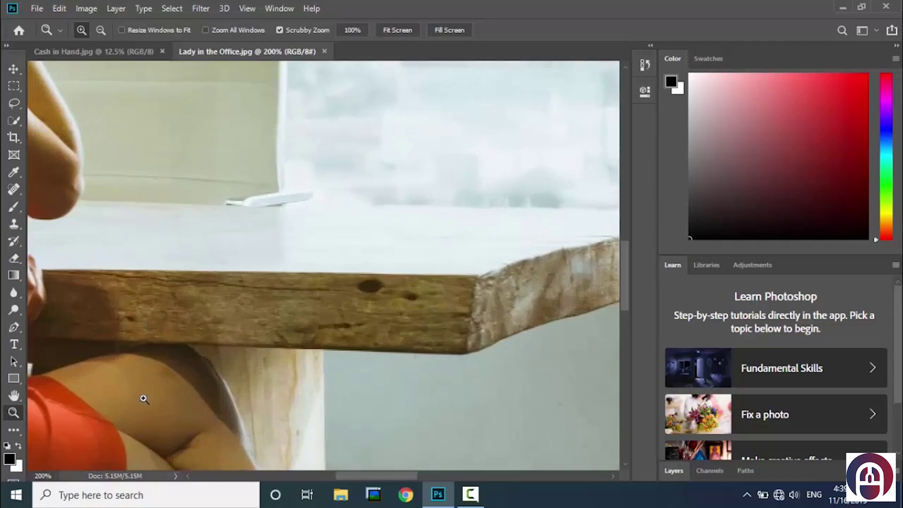
left_click(151, 284)
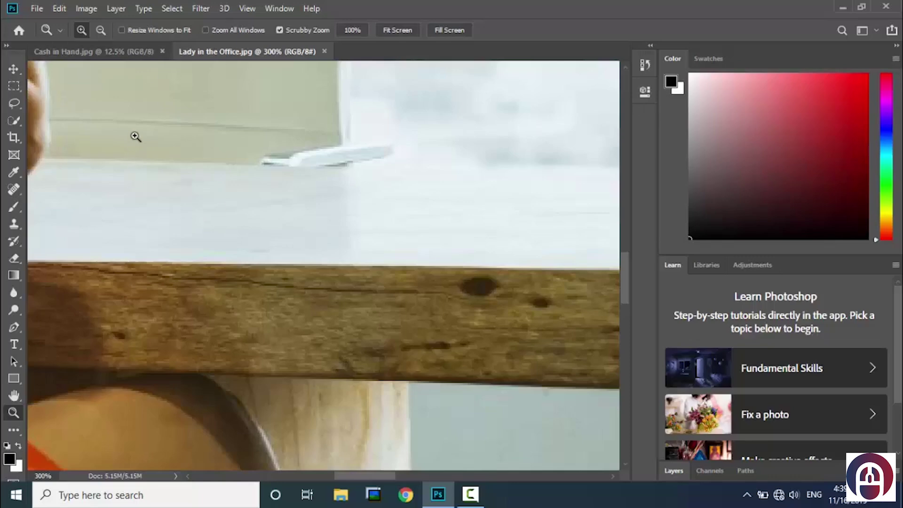
Zoom the office photo out step by step to 25%, and fit the whole image on screen
left_click(100, 30)
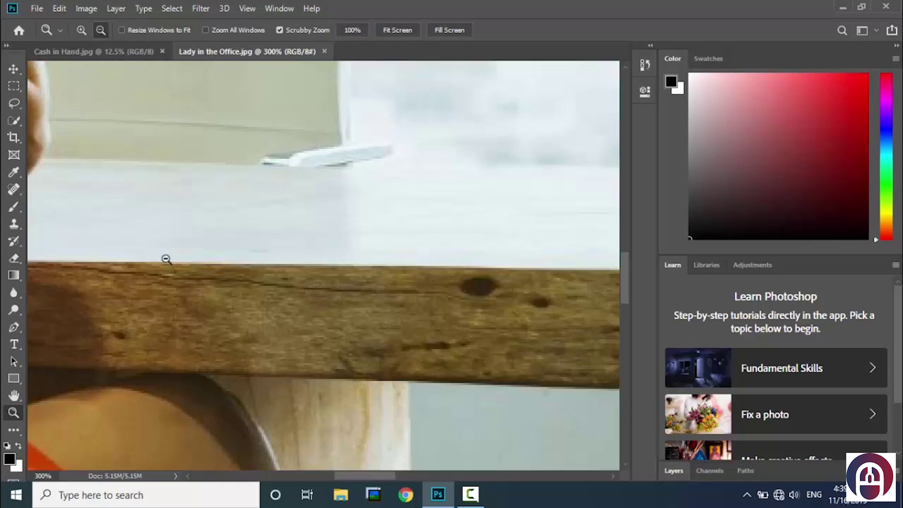
left_click(243, 315)
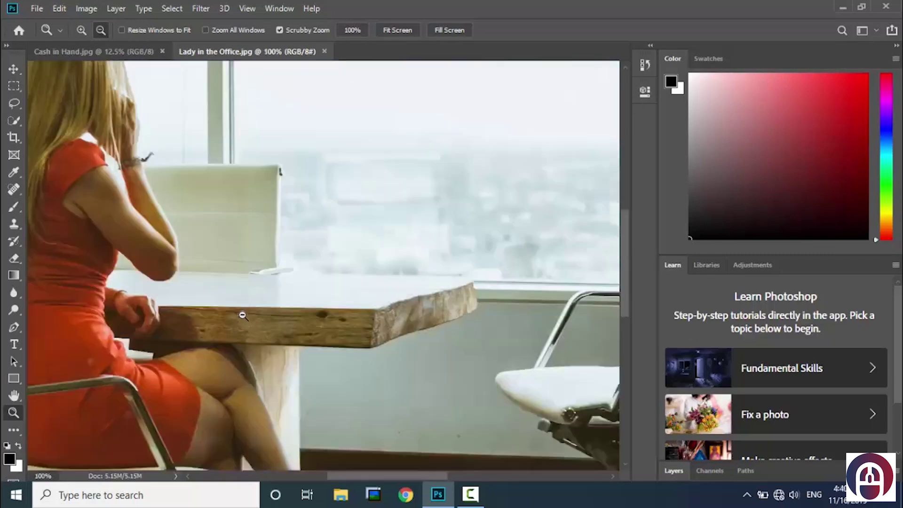
left_click(265, 323)
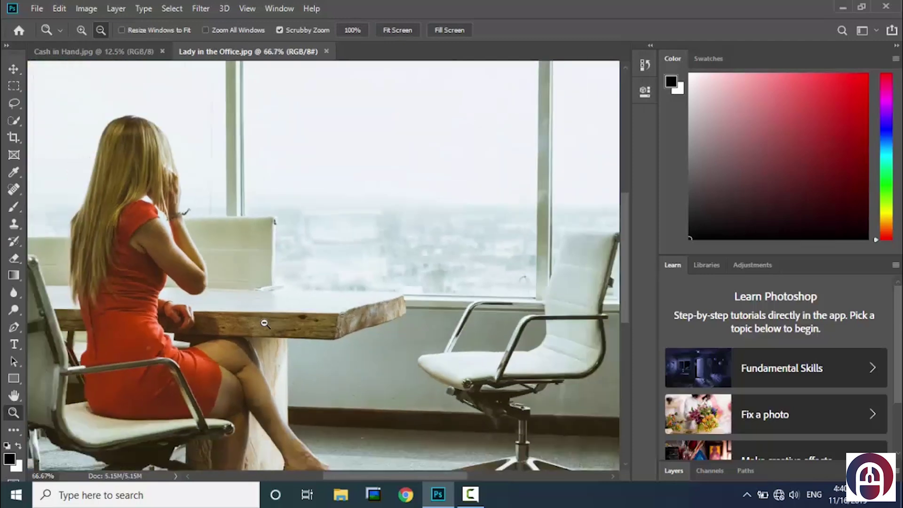
left_click(276, 345)
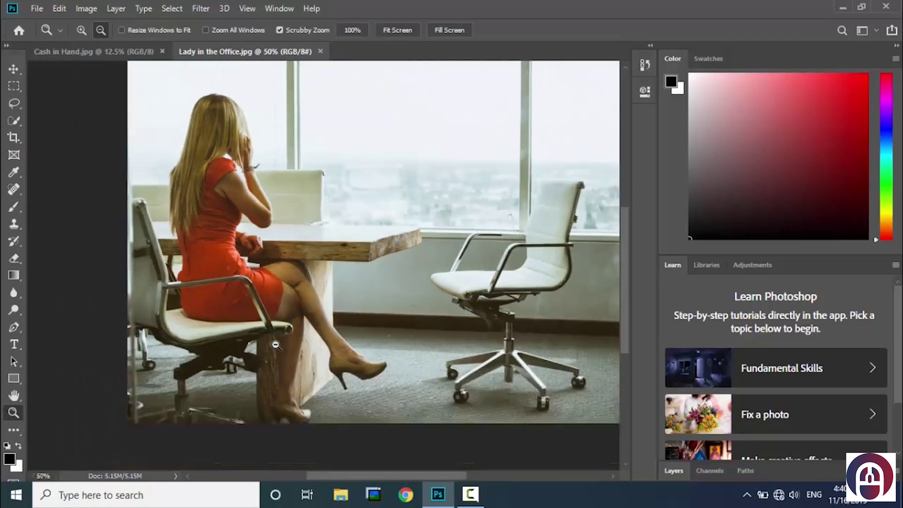
left_click(339, 282)
left_click(334, 246)
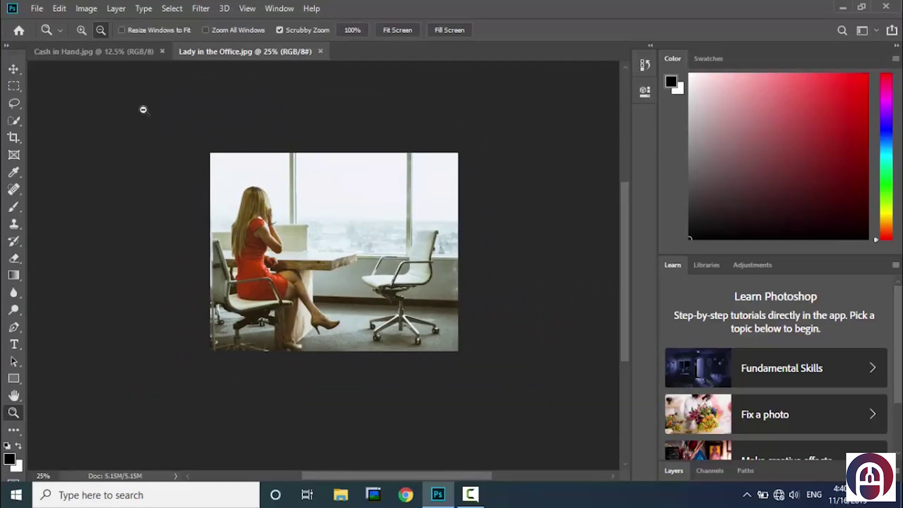
left_click(402, 32)
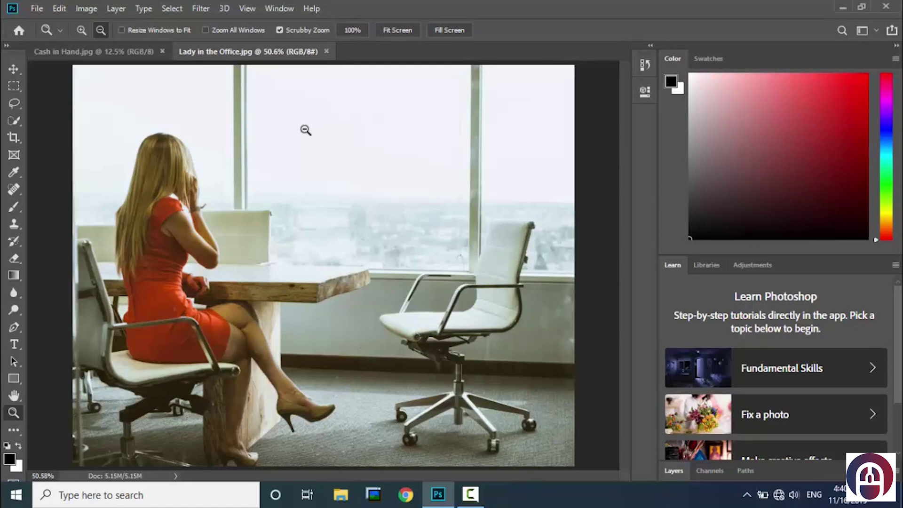
With the Move tool active, zoom the photo in to 400% around the table's corner and back out to 50%
left_click(14, 68)
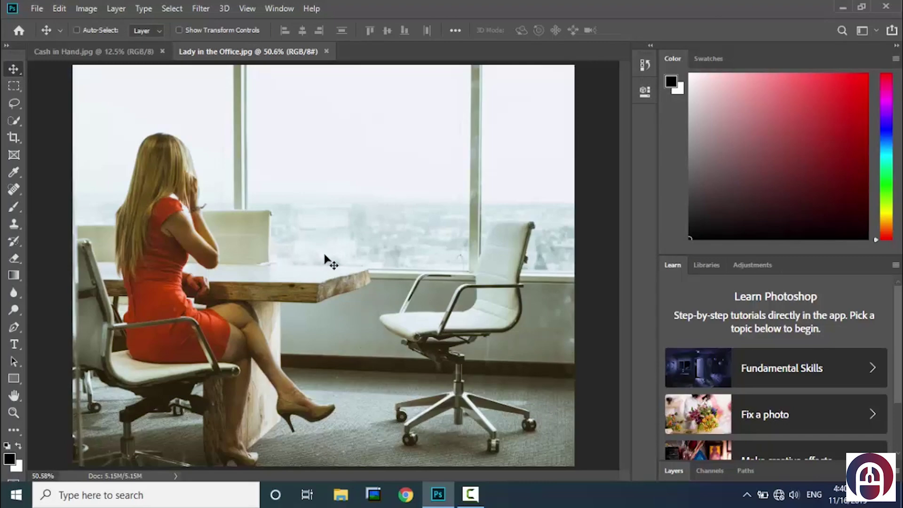
scroll(325, 256, "up", 10)
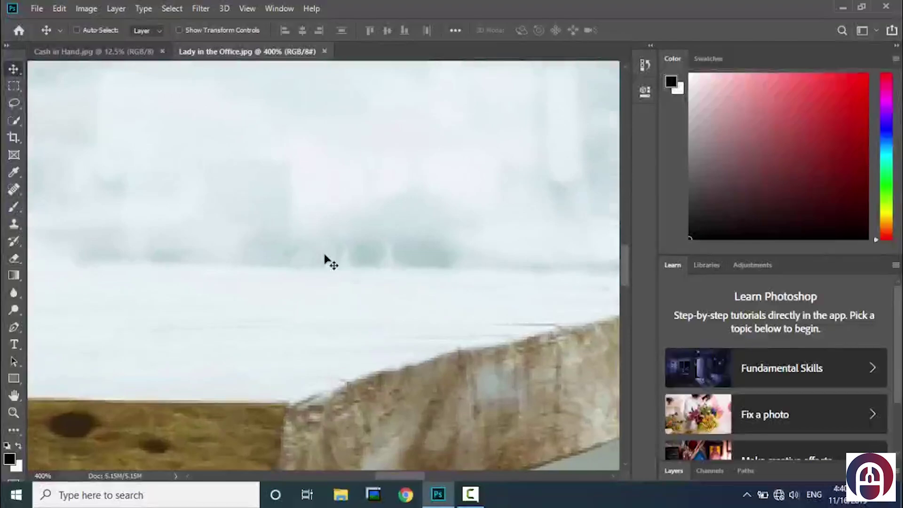
scroll(326, 258, "down", 10)
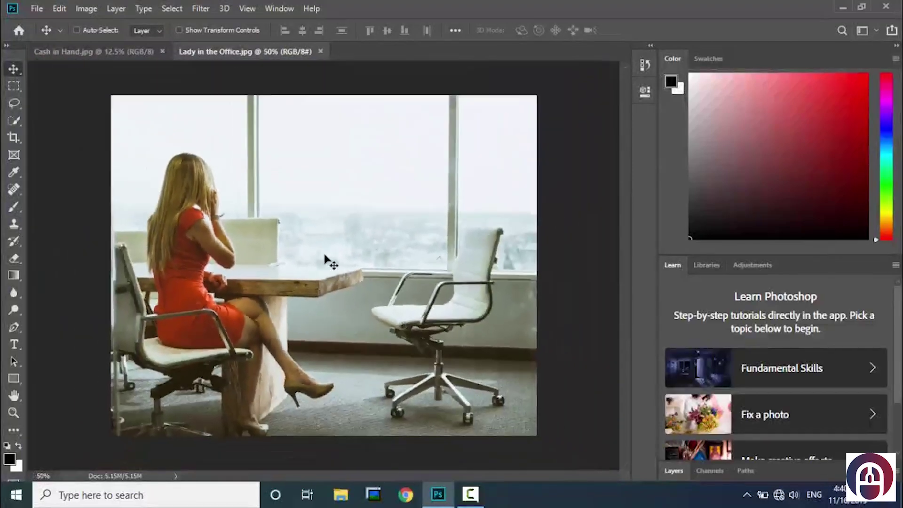
scroll(324, 256, "down", 3)
scroll(325, 257, "up", 6)
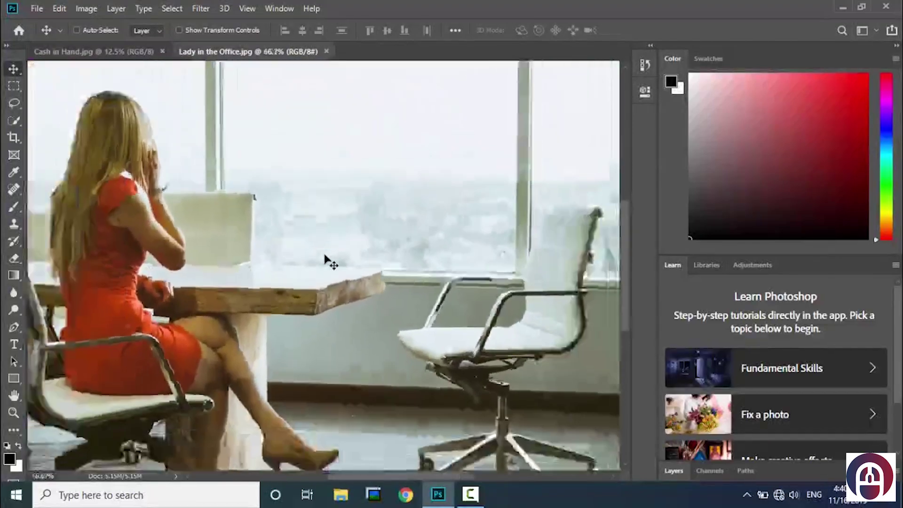
scroll(324, 256, "down", 3)
scroll(325, 257, "up", 3)
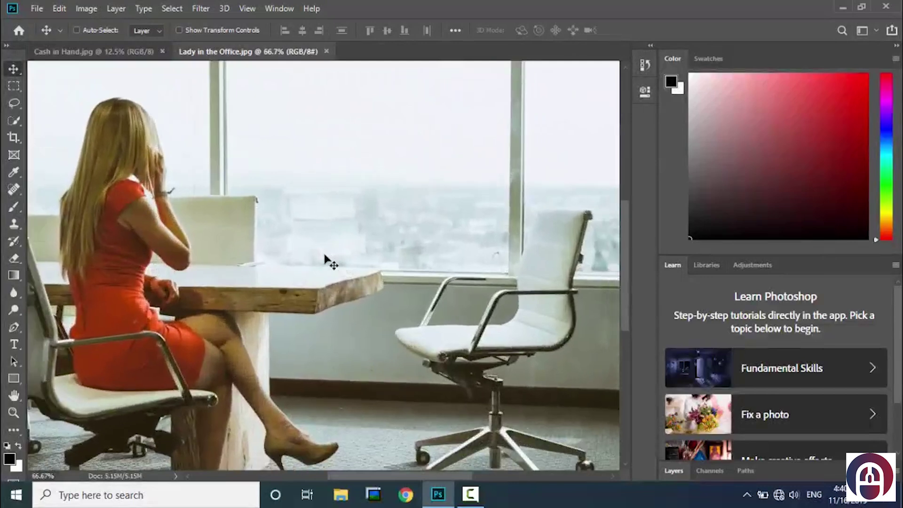
scroll(325, 258, "down", 1)
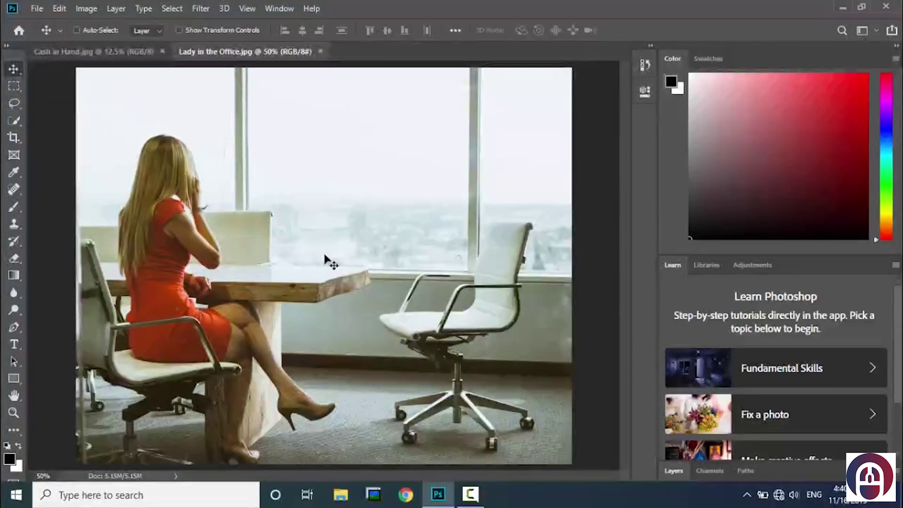
key("ctrl")
Magnify the front chair's armrest to about 3390% with the Zoom tool, and zoom back out to fit the image on screen
left_click(13, 412)
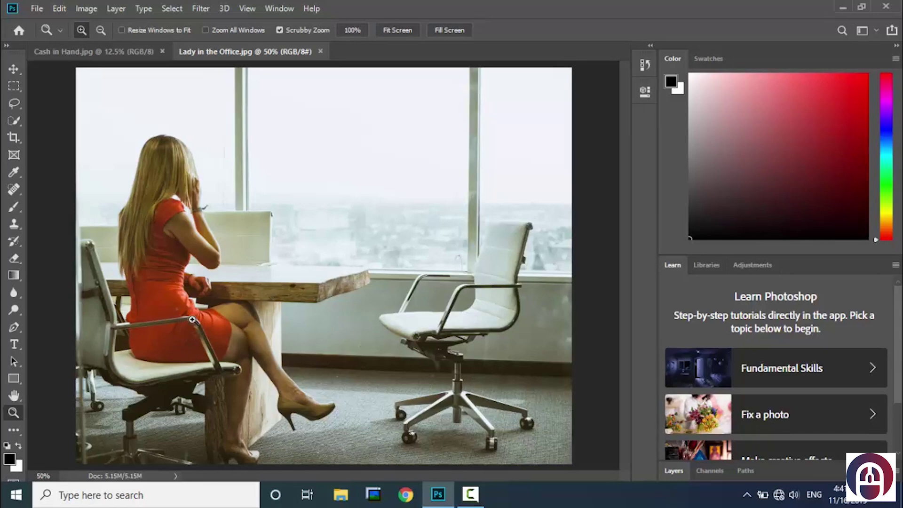
left_click_drag(191, 319, 192, 320)
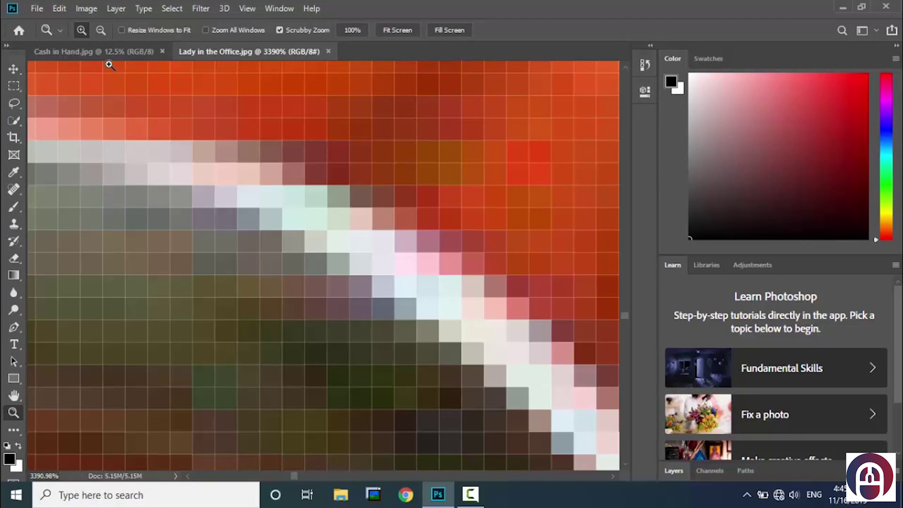
left_click(100, 30)
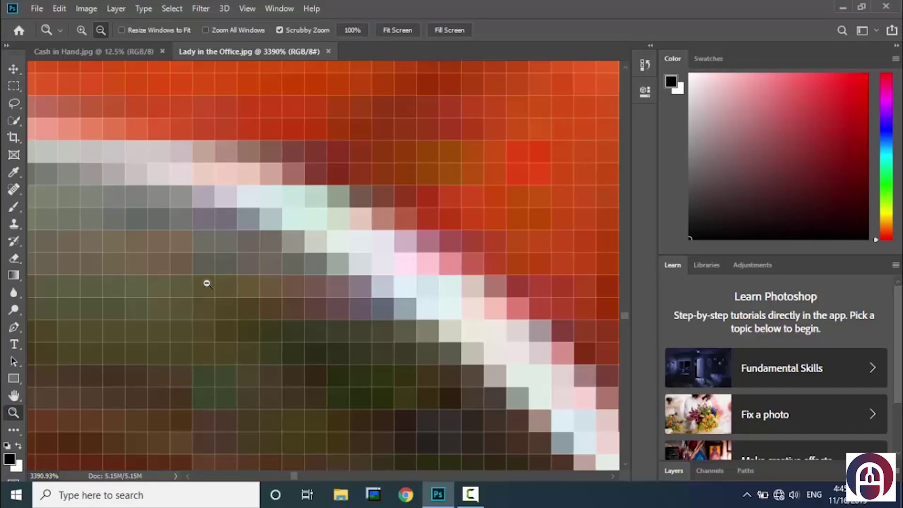
left_click_drag(207, 284, 207, 282)
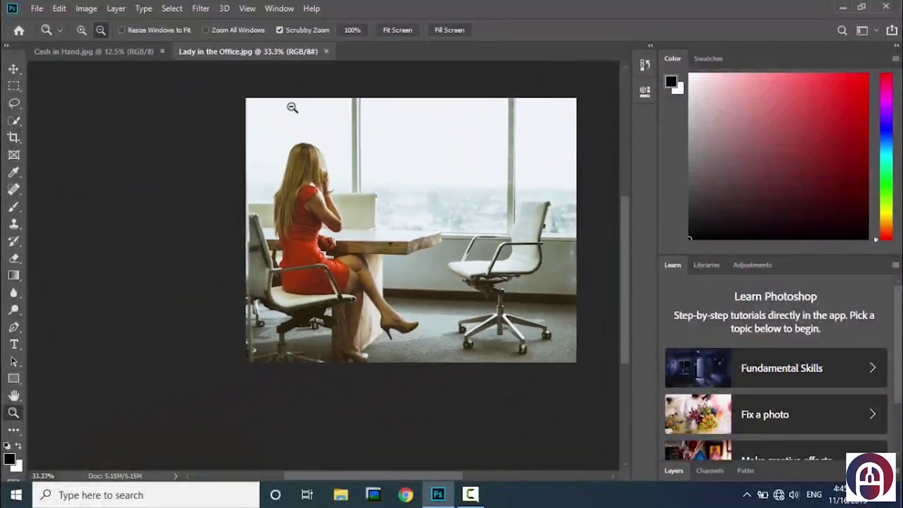
left_click(403, 31)
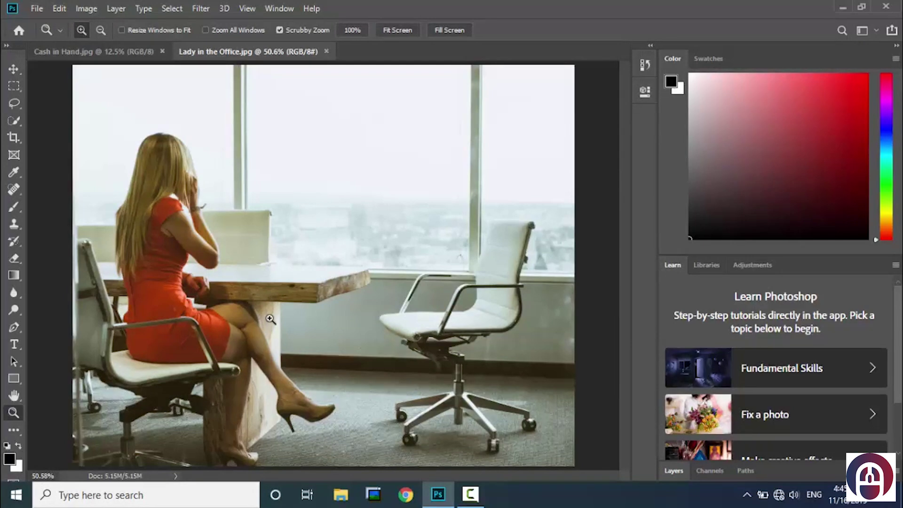
Scrub-zoom the photo out to about 44%, and fit the image on screen again
left_click_drag(263, 320, 245, 306)
left_click(14, 69)
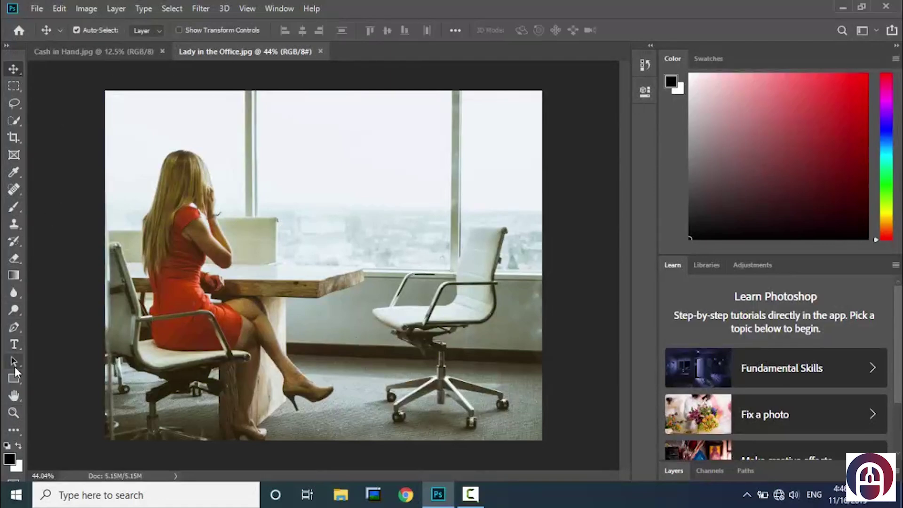
left_click(14, 412)
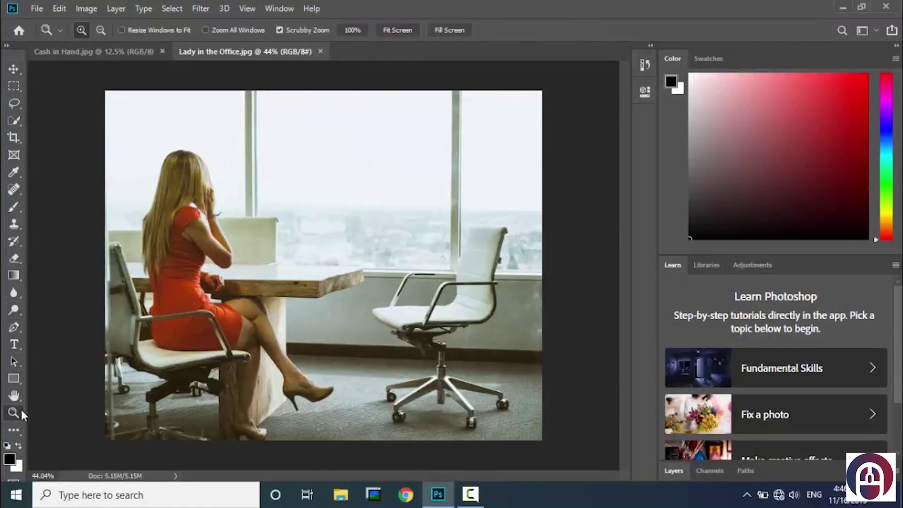
left_click(396, 31)
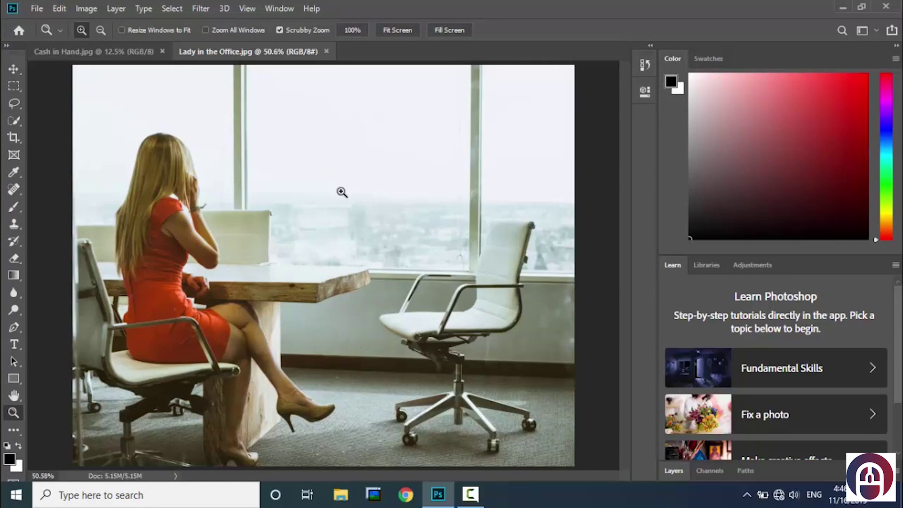
Show the Navigator and use it to zoom the photo to 182.21%
left_click(279, 11)
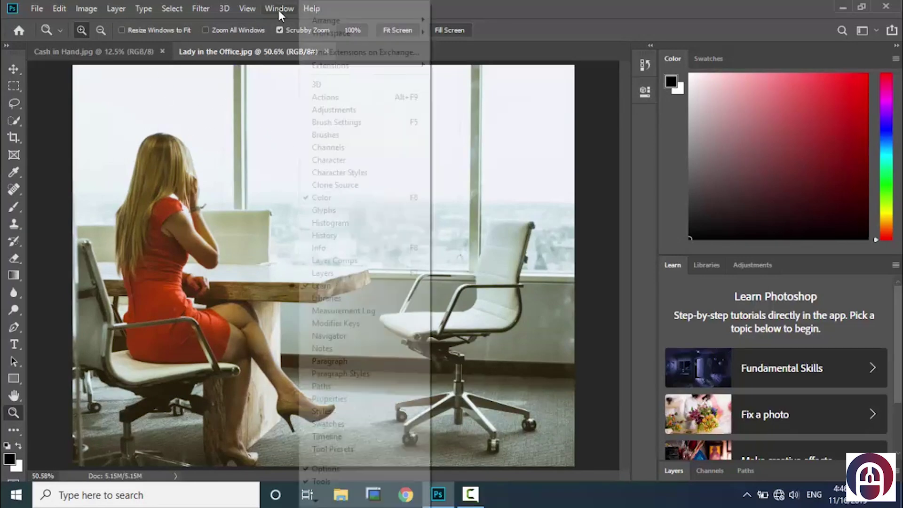
mouse_move(331, 24)
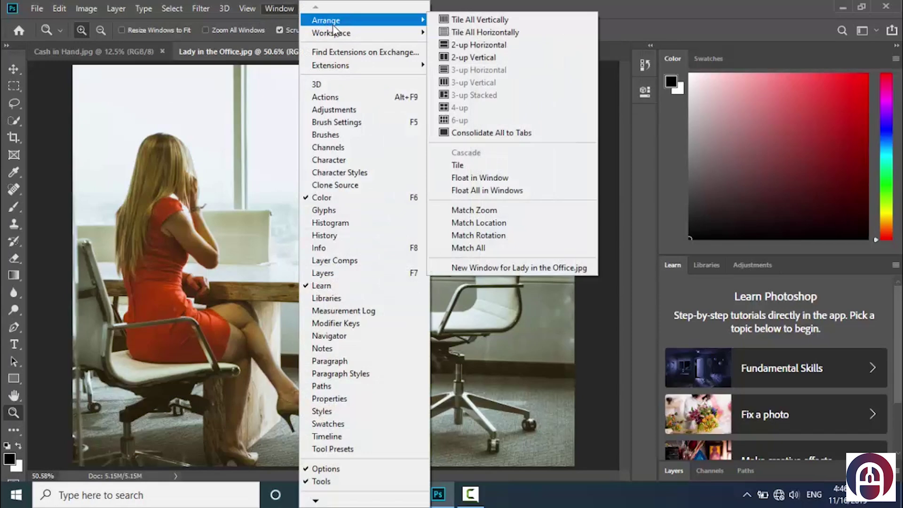
left_click(268, 8)
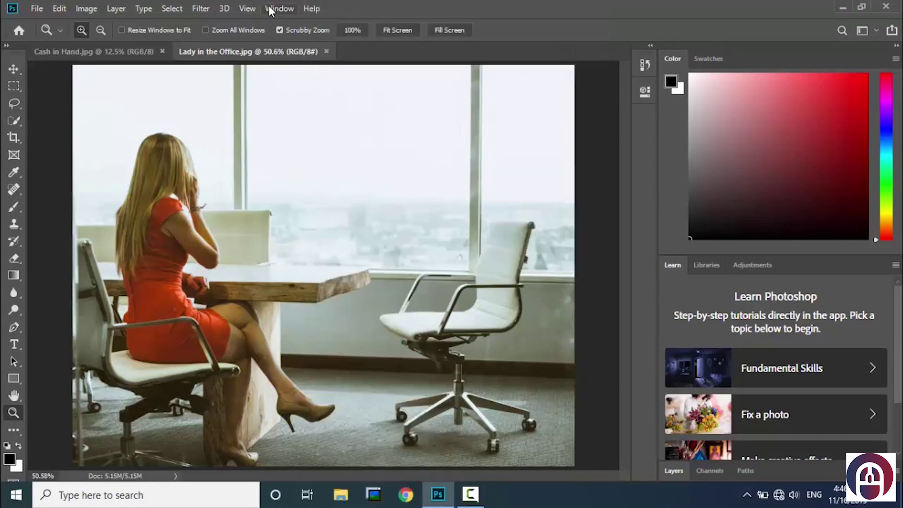
left_click(270, 7)
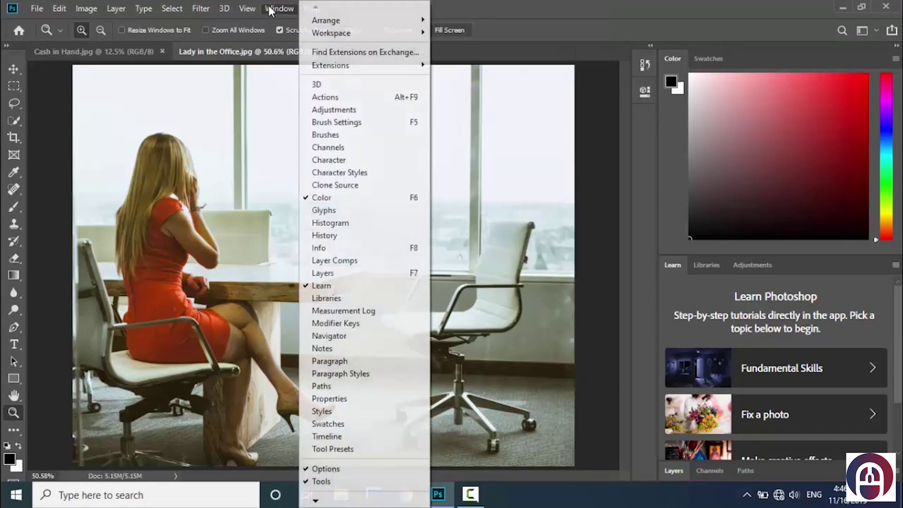
left_click(308, 336)
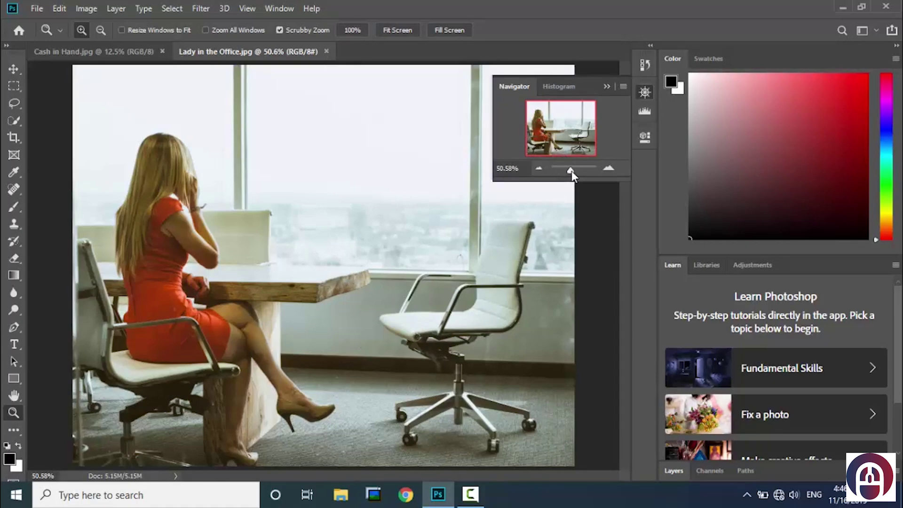
left_click_drag(571, 171, 576, 171)
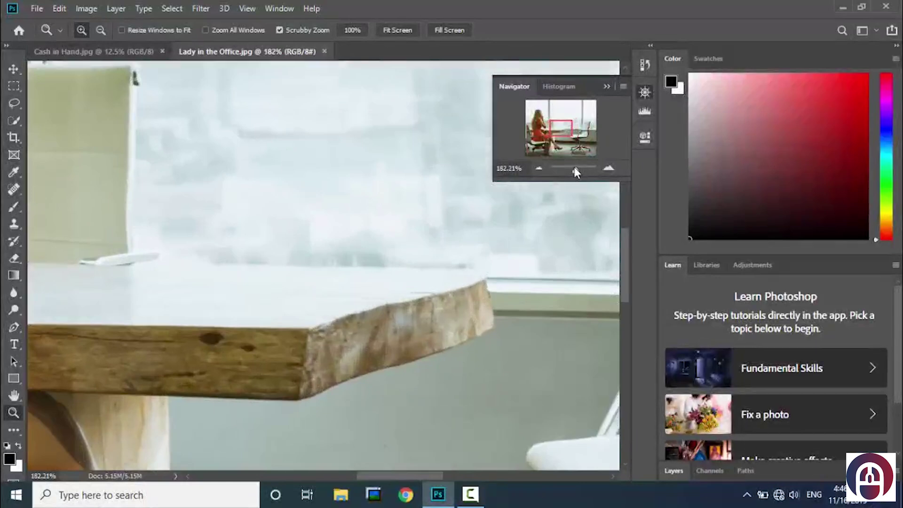
Move the Navigator's view box to inspect the window, the rear chair and the table's end up close
mouse_move(562, 130)
left_mouse_down()
mouse_move(553, 137)
mouse_move(543, 122)
mouse_move(568, 124)
left_mouse_up()
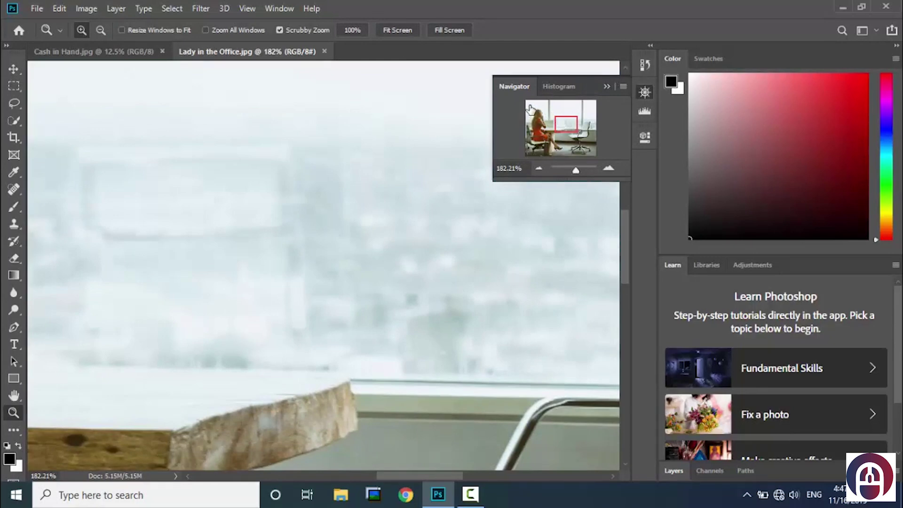
left_click_drag(531, 110, 552, 117)
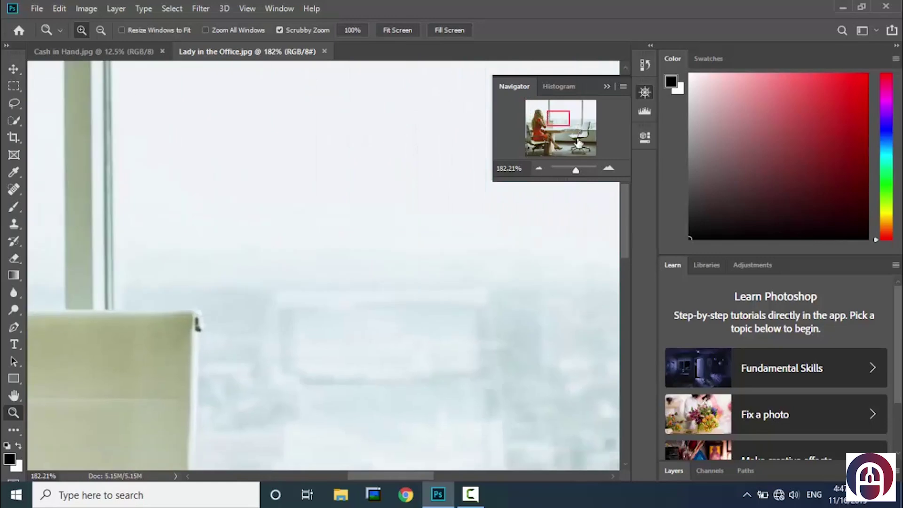
left_click(14, 69)
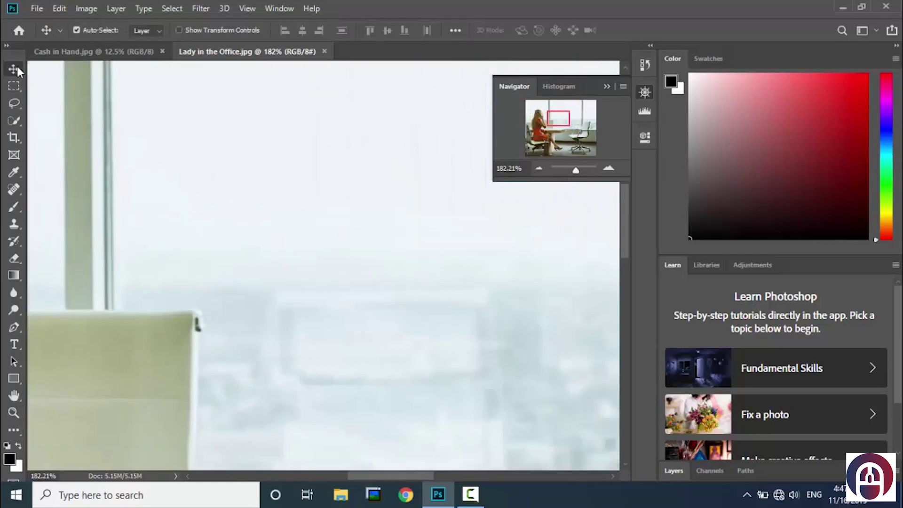
left_click_drag(533, 110, 551, 120)
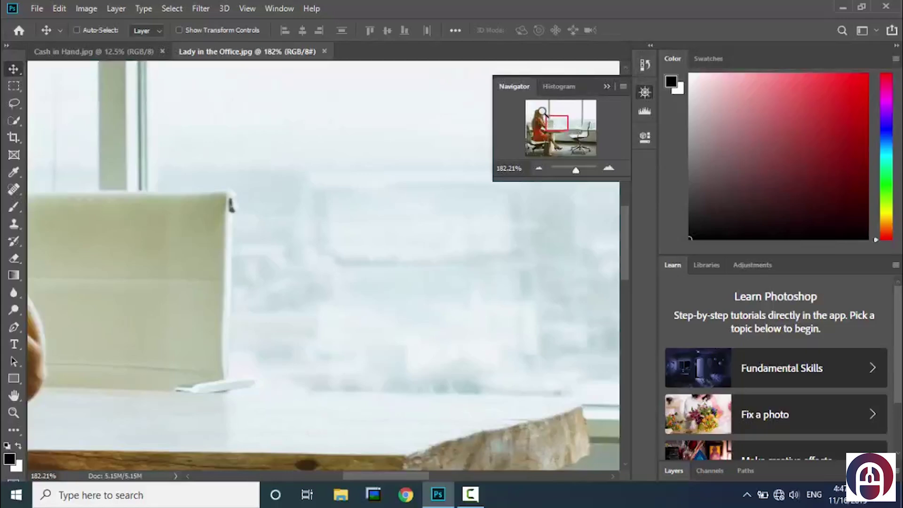
left_click_drag(561, 128, 573, 136)
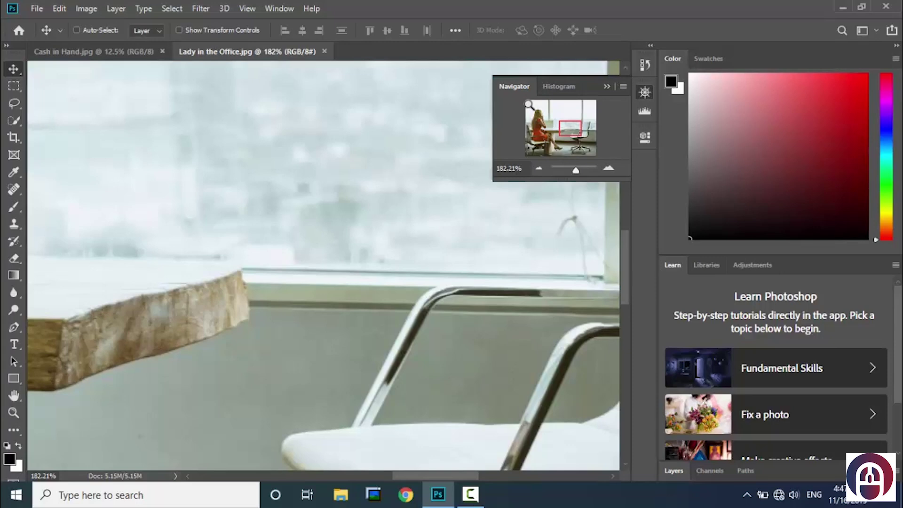
Frame the woman's upper body at 112.55% in the Navigator, and shift the view down to her crossed legs and shoe
left_click_drag(529, 104, 562, 129)
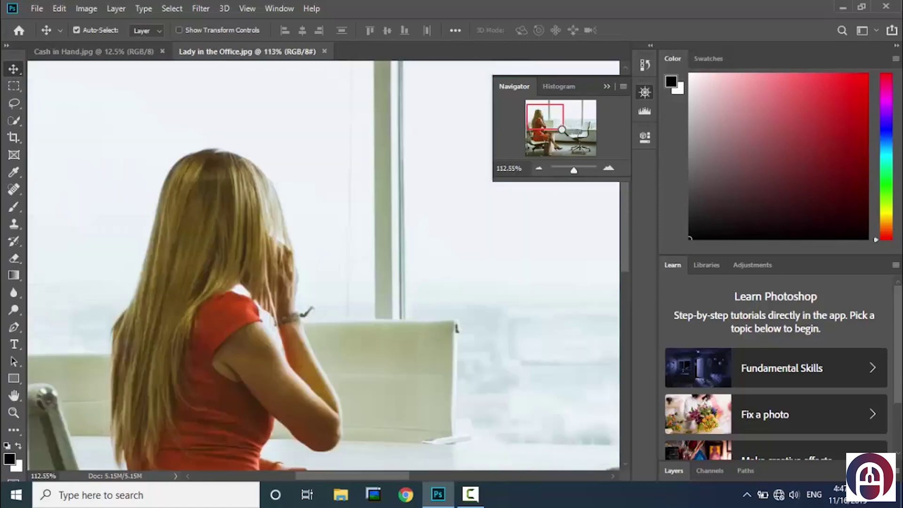
left_click_drag(546, 120, 566, 145)
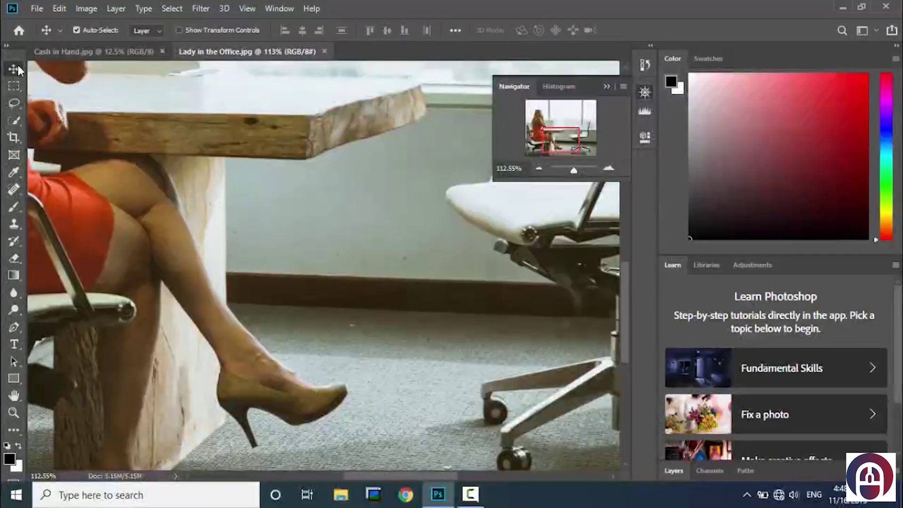
Fit the whole photo on screen with the Zoom tool's option and collapse the Navigator
left_click(14, 413)
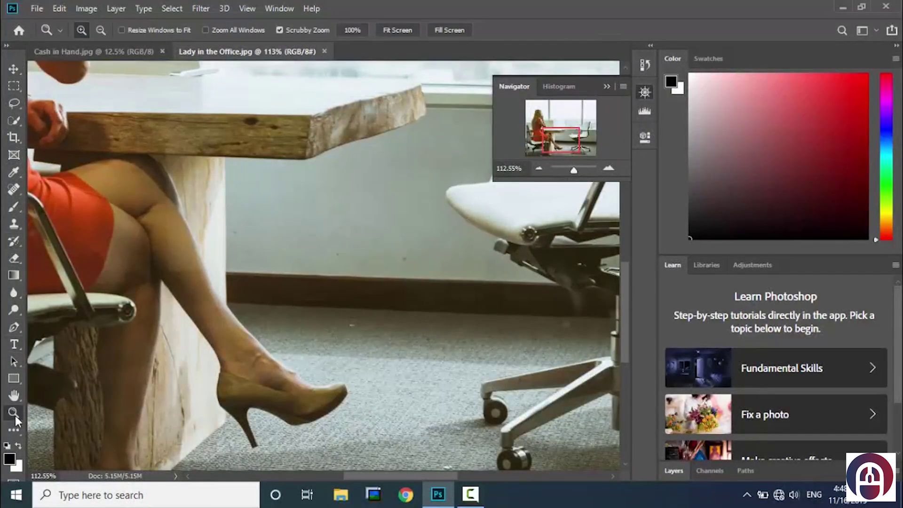
left_click(396, 28)
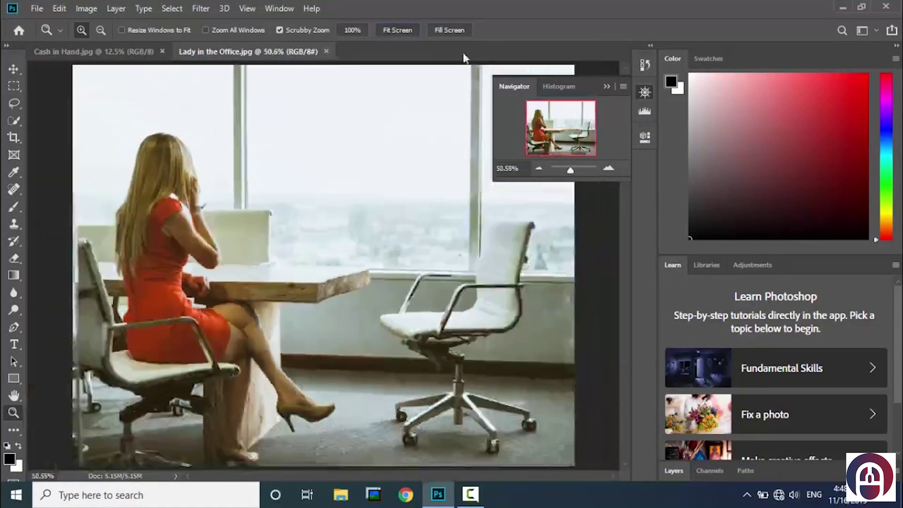
left_click(607, 88)
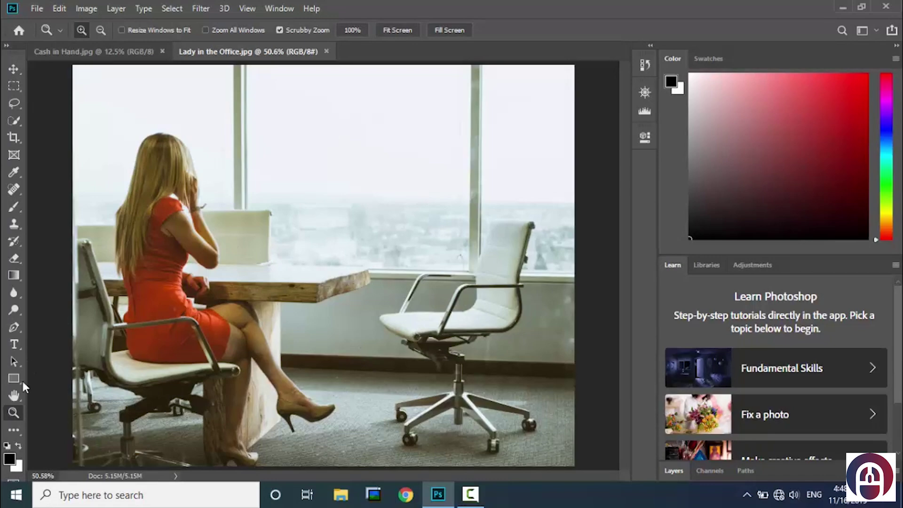
Zoom in to 200% around the woman's raised arm with the Zoom tool
left_click(190, 201)
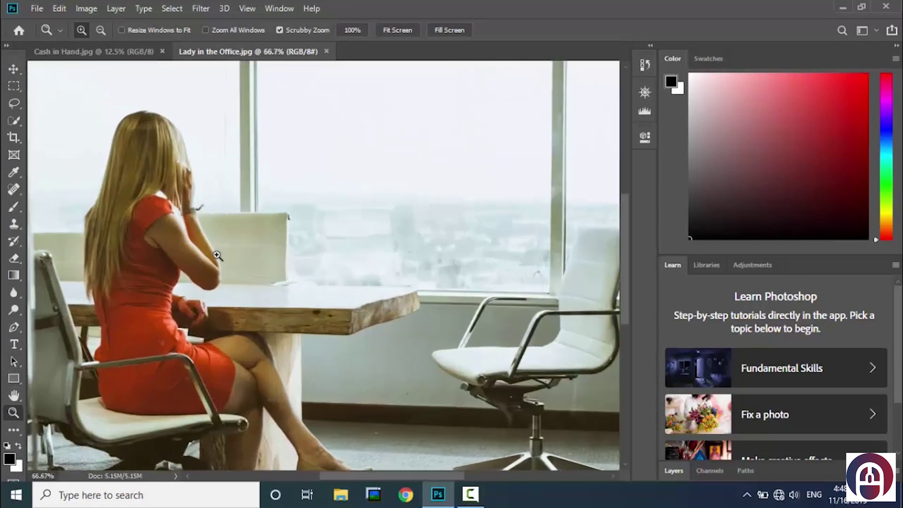
left_click(207, 189)
left_click(214, 180)
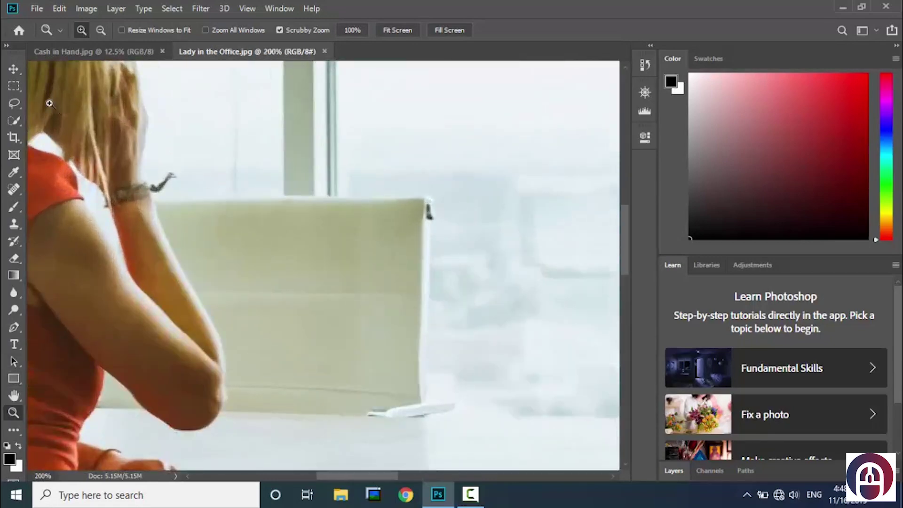
Pick the Hand tool and pan the enlarged photo from the woman across to the window frame
left_click(14, 68)
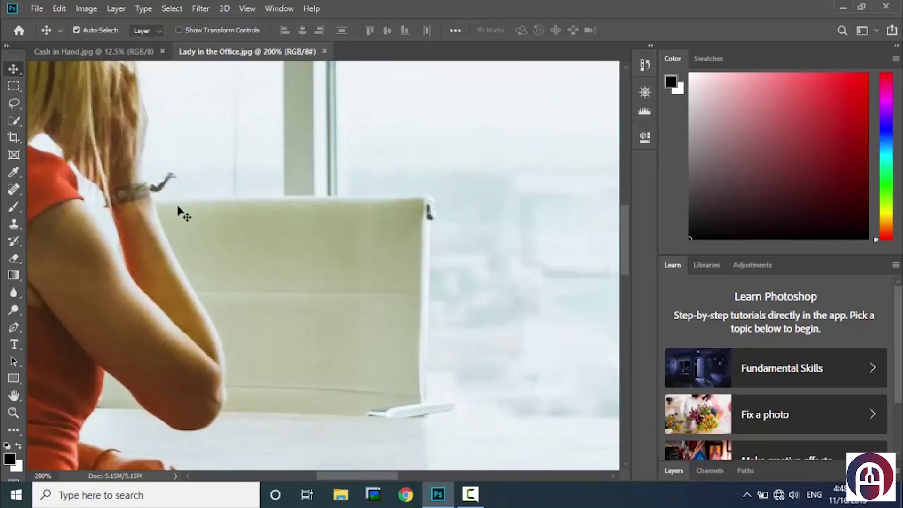
left_click(15, 394)
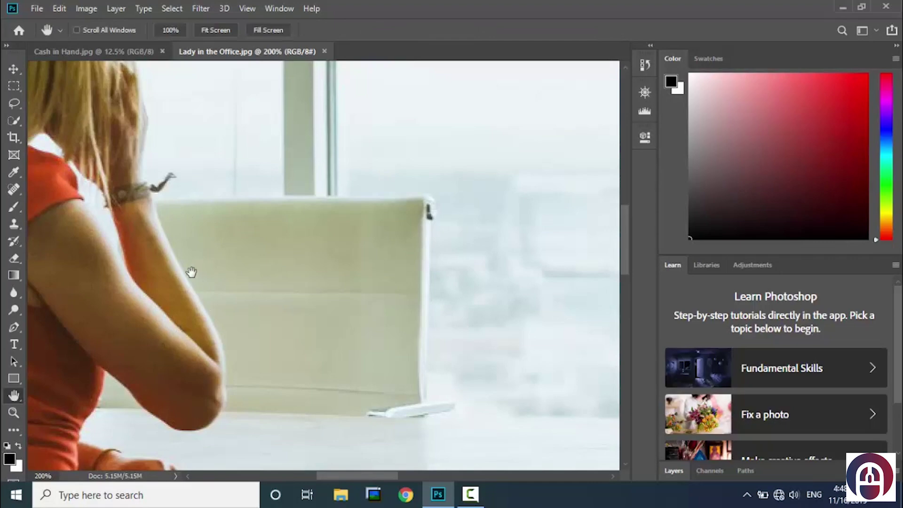
left_click_drag(189, 270, 234, 242)
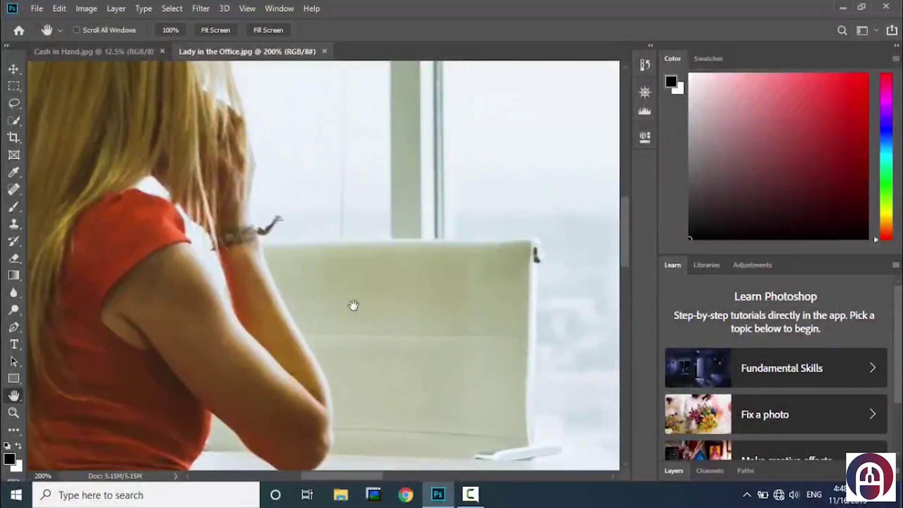
left_click_drag(337, 284, 325, 244)
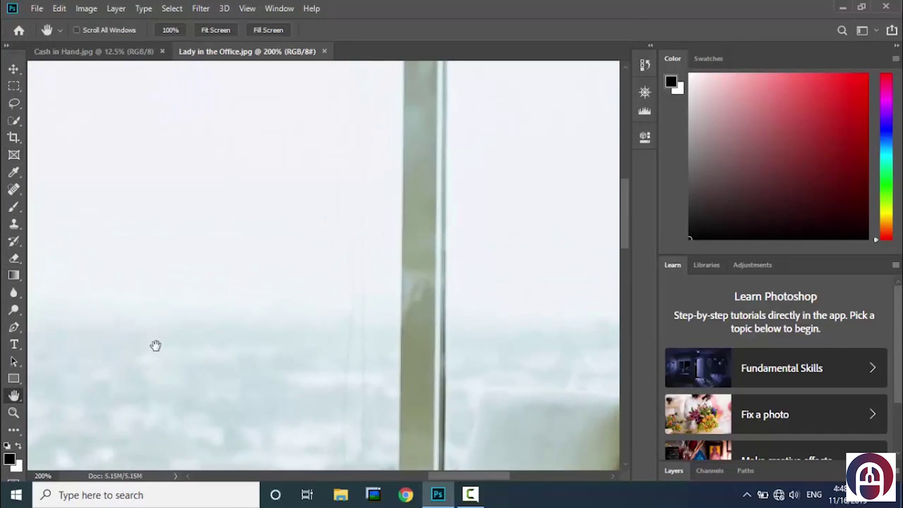
Switch to the Move tool and back to the Hand tool, and flick-pan over the window to the empty chair's backrest
left_click(13, 70)
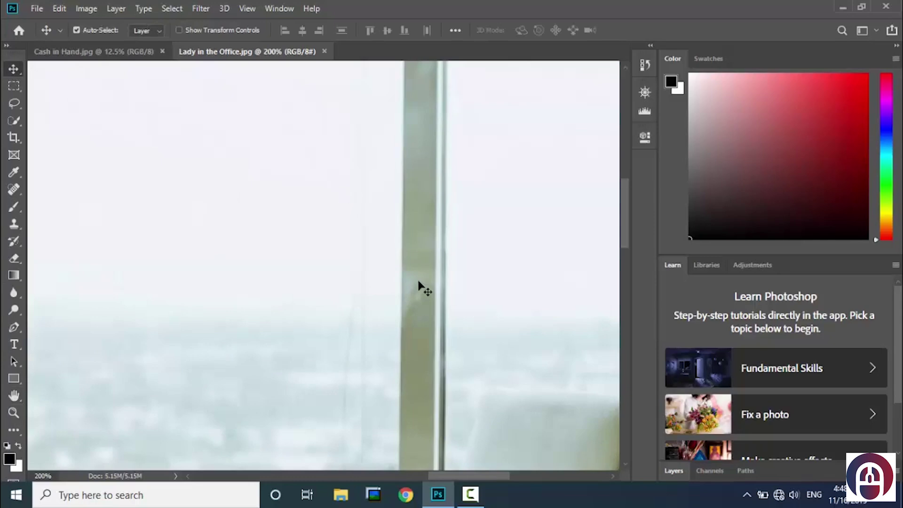
key("h")
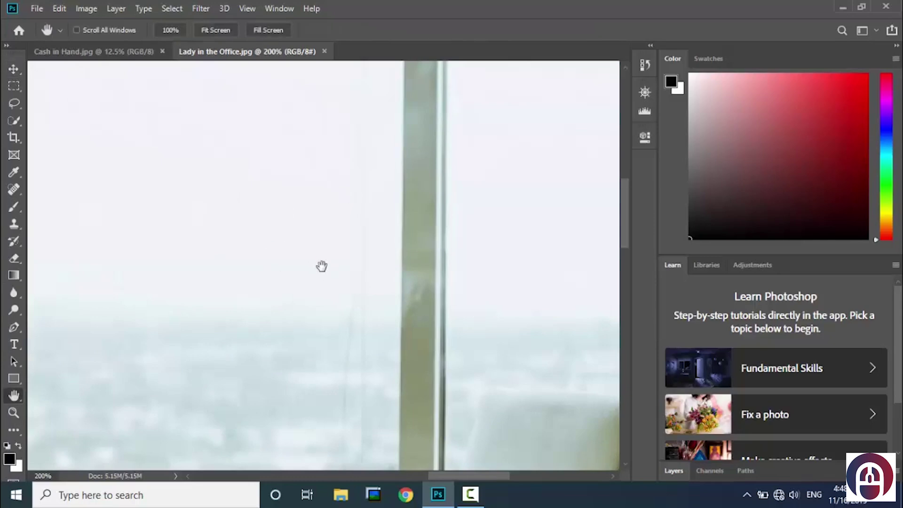
left_click_drag(320, 264, 241, 331)
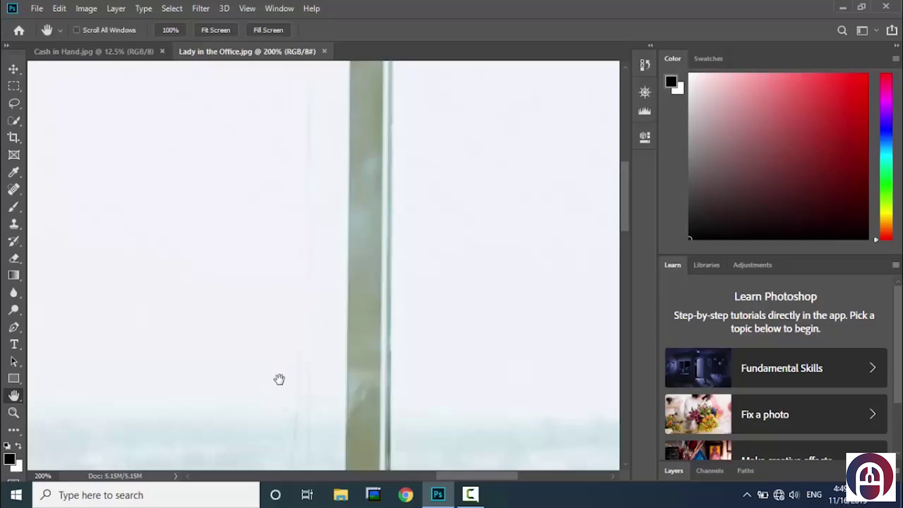
left_click_drag(280, 379, 276, 270)
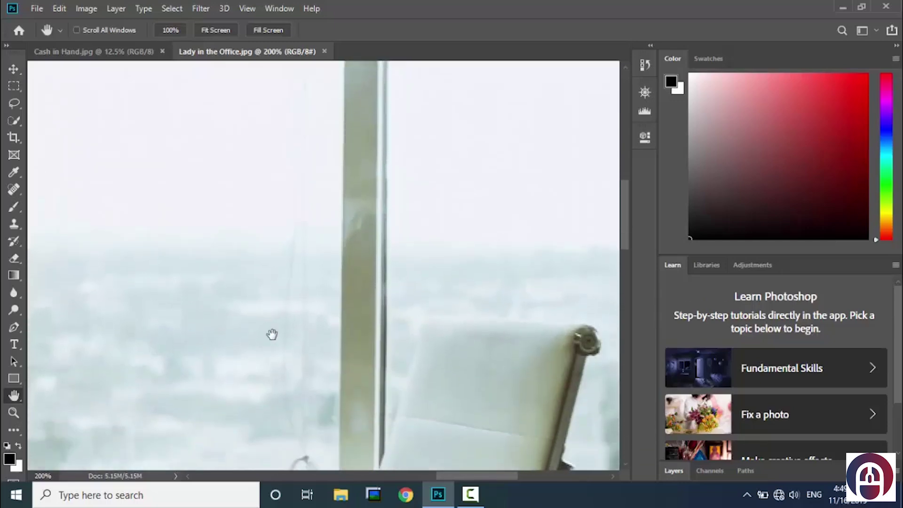
left_click_drag(272, 334, 308, 298)
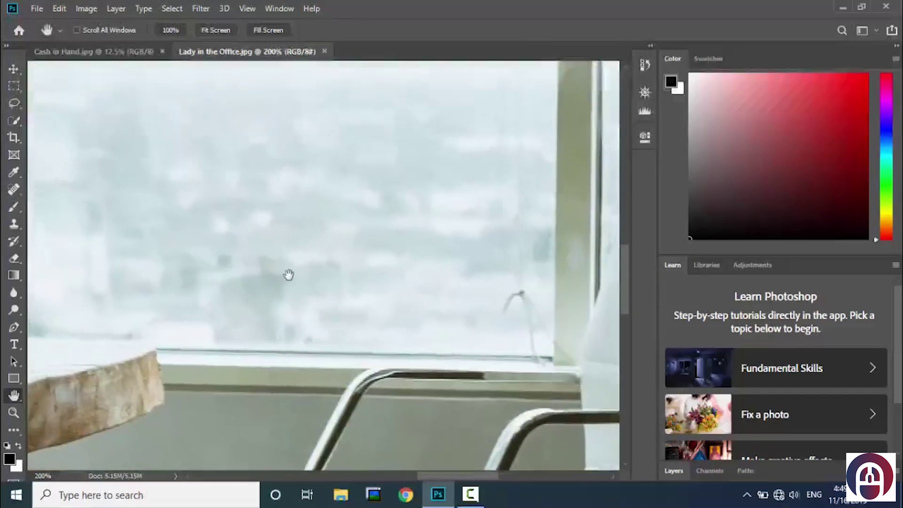
left_click_drag(343, 342, 240, 249)
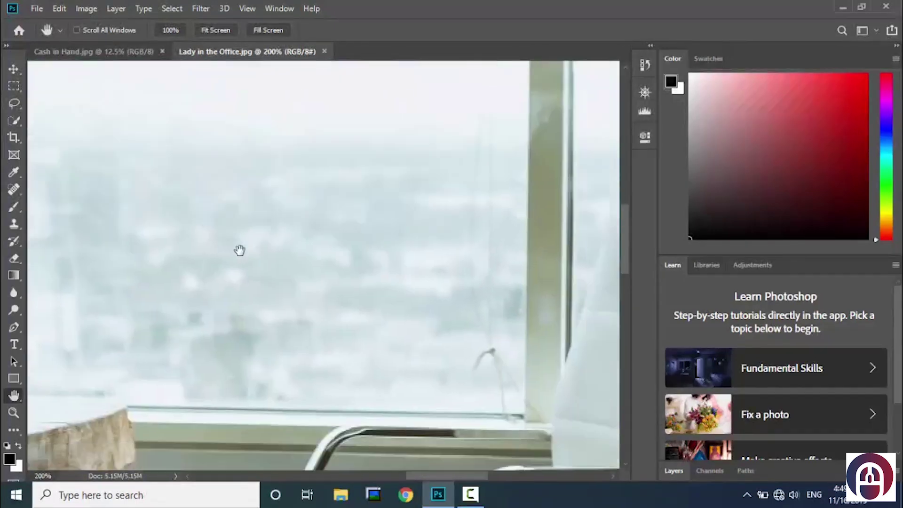
left_click_drag(306, 280, 238, 255)
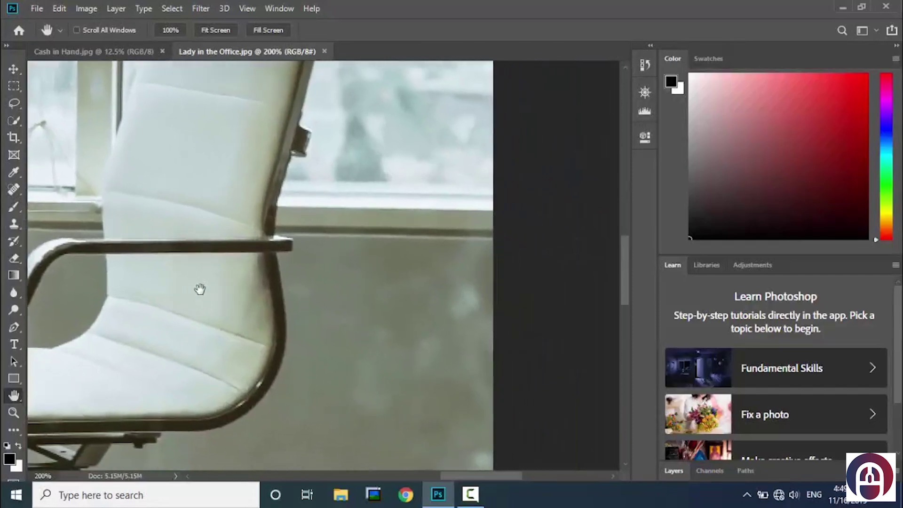
Flick-pan from the empty chair to the table's end and the window view, and return to the chair's seat
left_click_drag(197, 292, 369, 282)
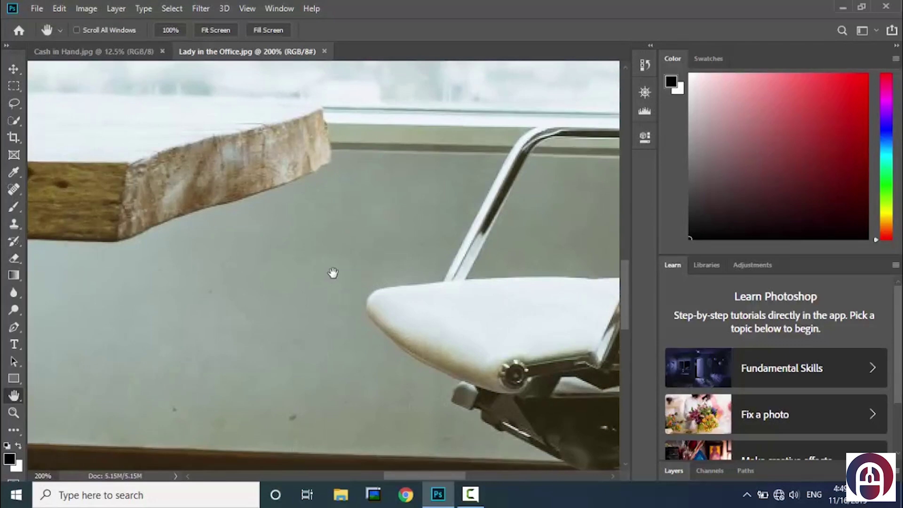
left_click_drag(408, 287, 357, 323)
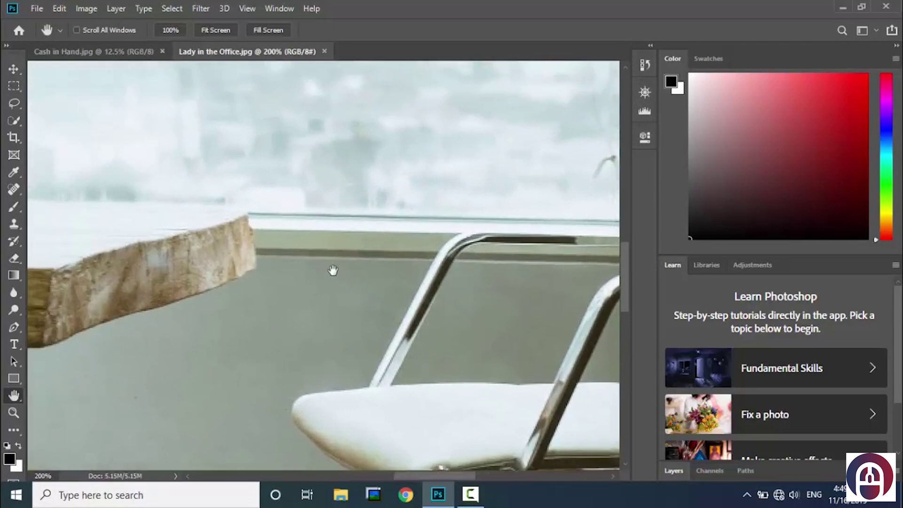
left_click_drag(332, 270, 344, 302)
left_click_drag(337, 228, 369, 303)
left_click_drag(312, 262, 347, 308)
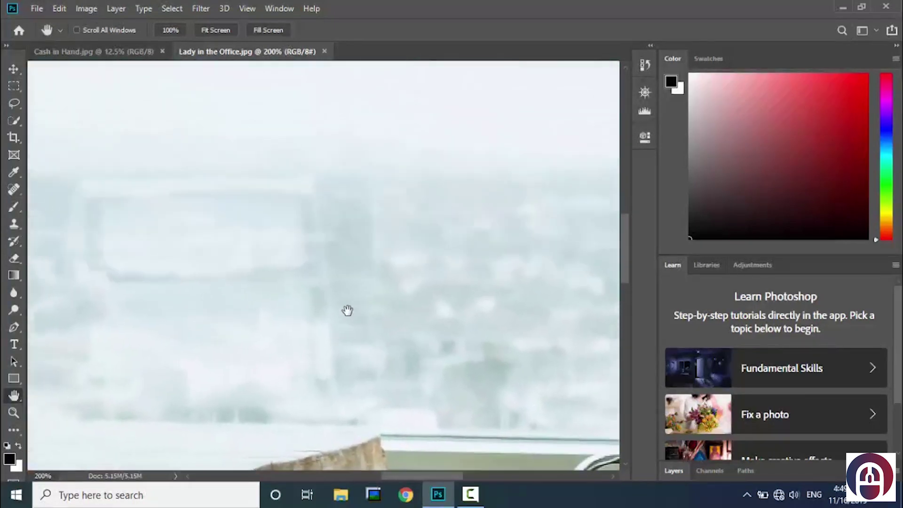
left_click_drag(311, 239, 312, 276)
left_click_drag(389, 348, 291, 256)
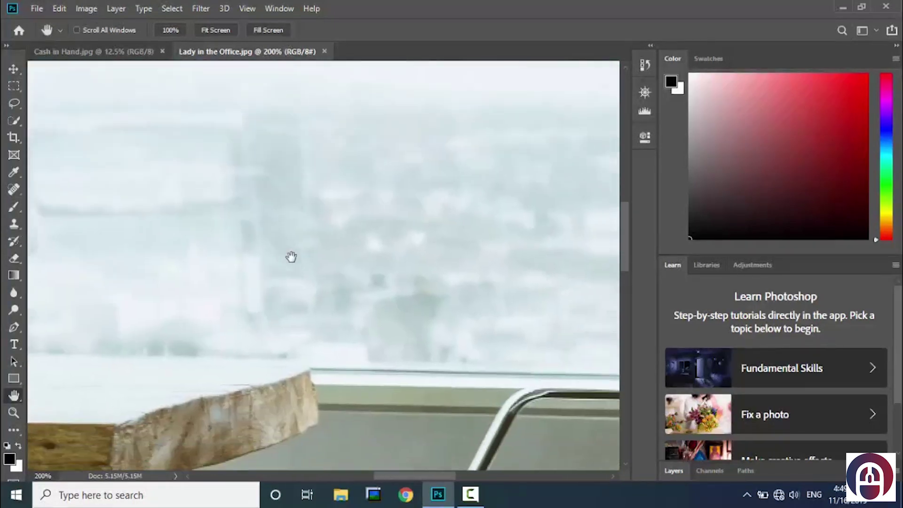
mouse_move(331, 276)
left_mouse_down()
mouse_move(352, 298)
mouse_move(300, 250)
mouse_move(312, 250)
mouse_move(160, 125)
left_mouse_up()
Turn off Enable Flick Panning in the Tools preferences
left_click(60, 9)
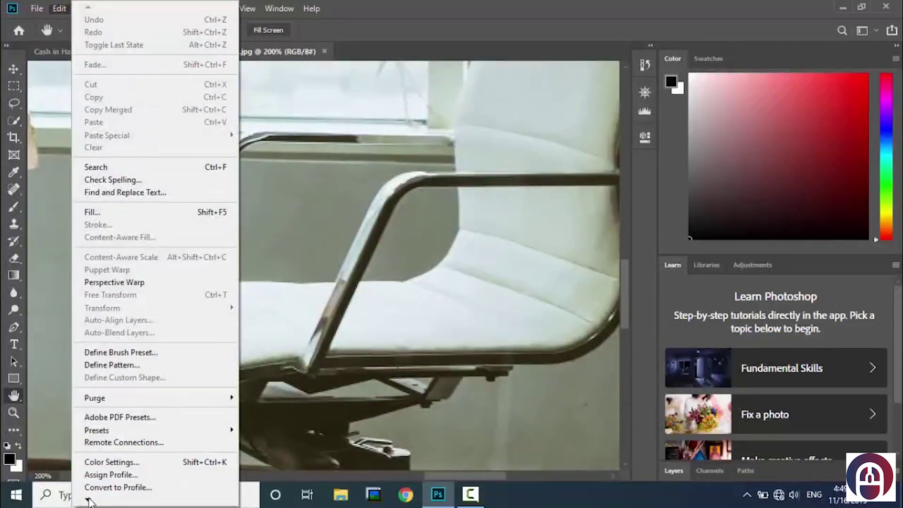
mouse_move(89, 501)
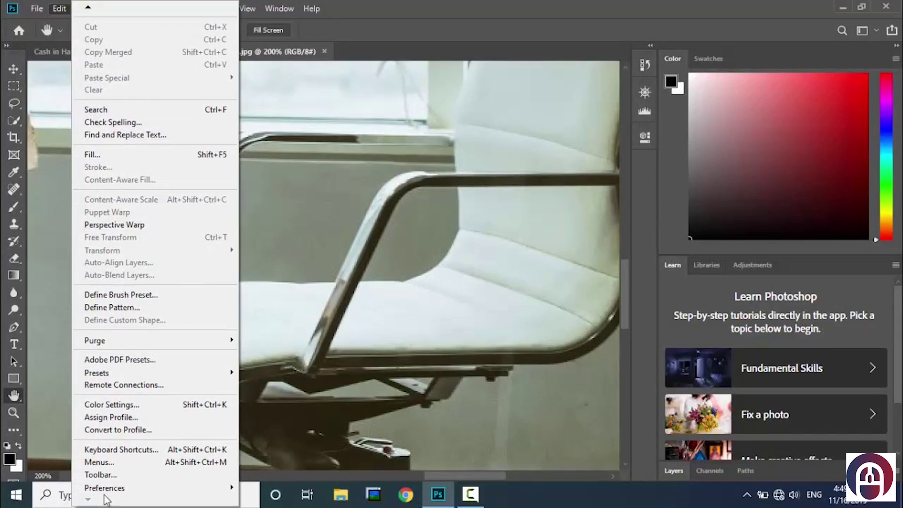
mouse_move(173, 489)
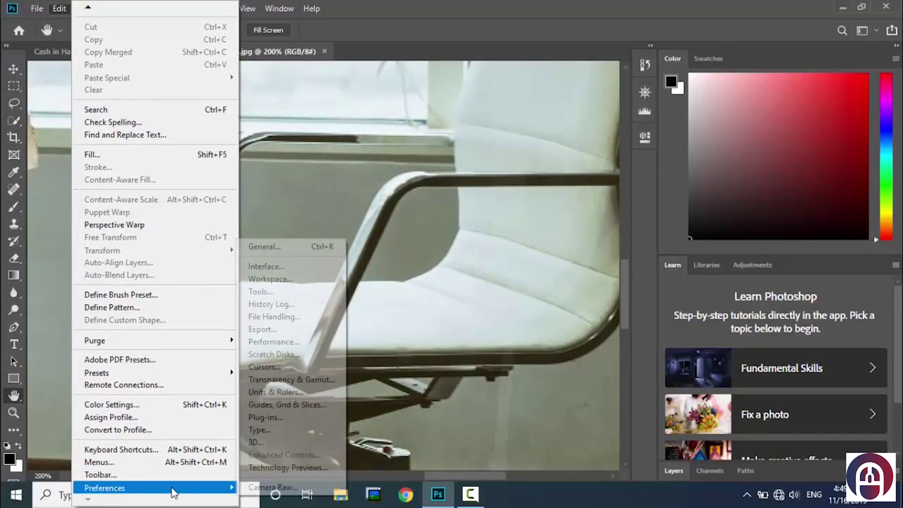
left_click(272, 288)
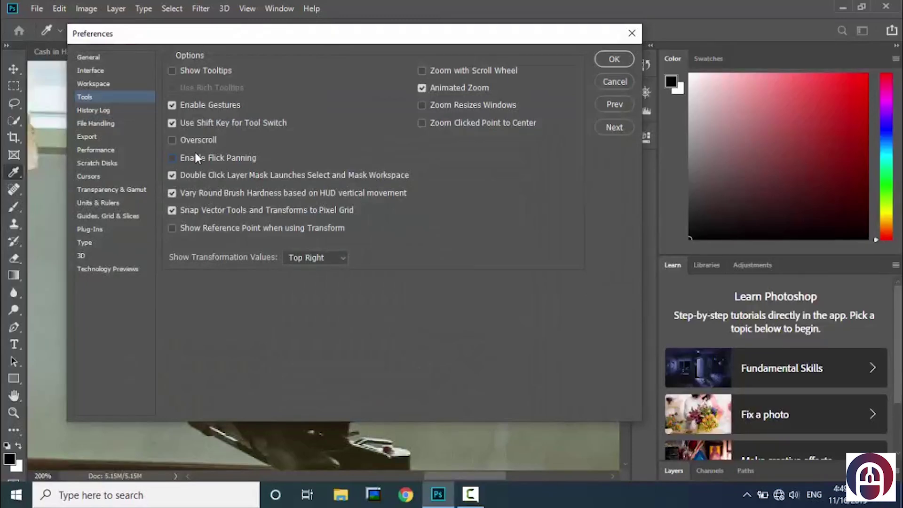
key("h")
left_click(615, 58)
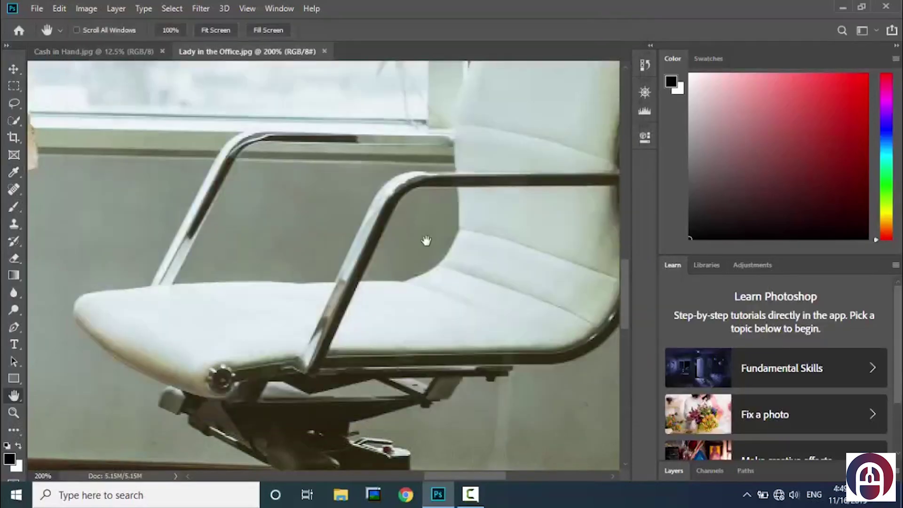
Pan around the empty chair and the table's end with the Hand tool to examine panning without flicking
left_click_drag(426, 240, 438, 294)
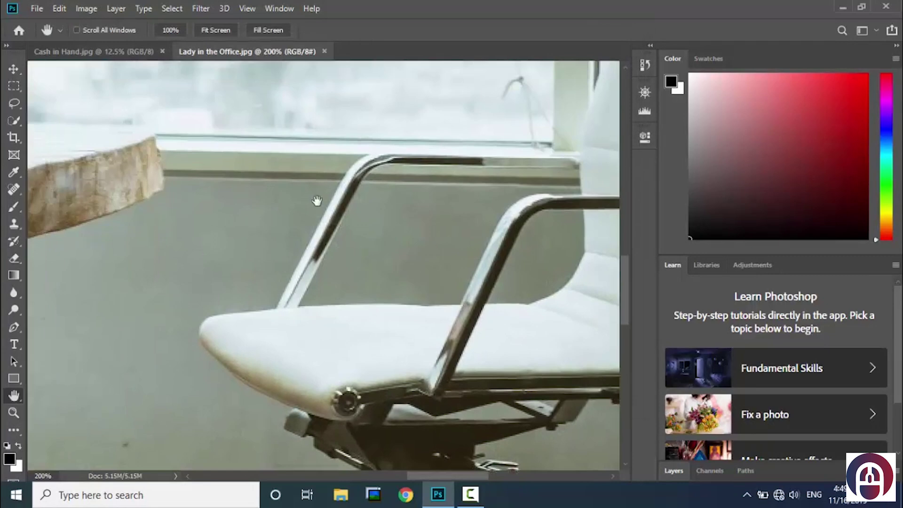
left_click_drag(316, 200, 397, 317)
left_click_drag(468, 365, 355, 260)
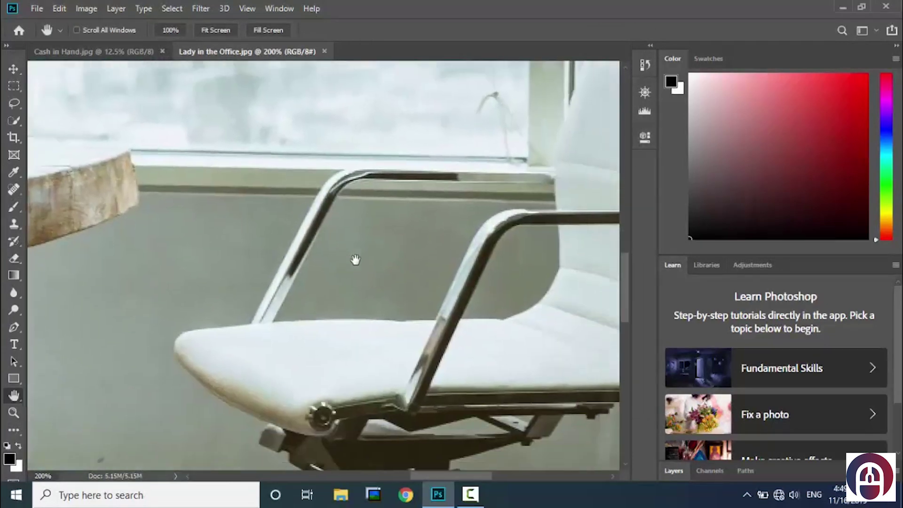
left_click_drag(455, 328, 349, 245)
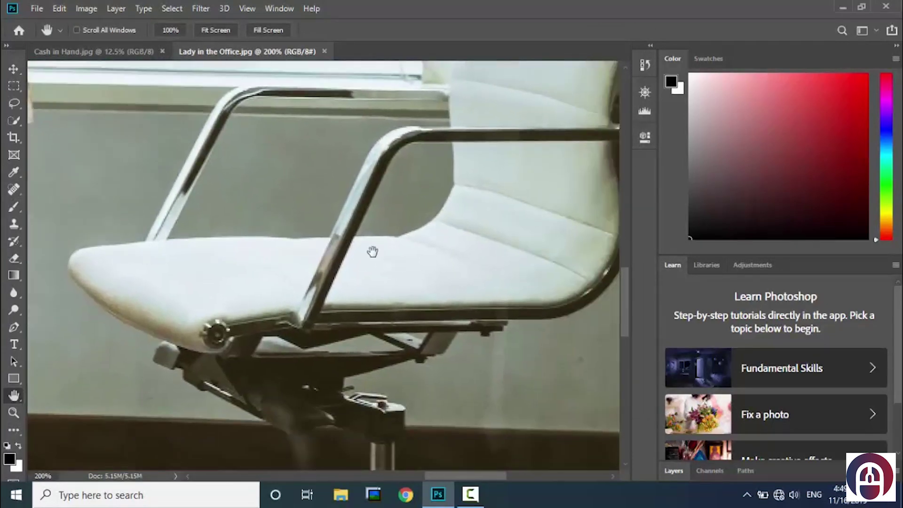
left_click_drag(196, 238, 298, 338)
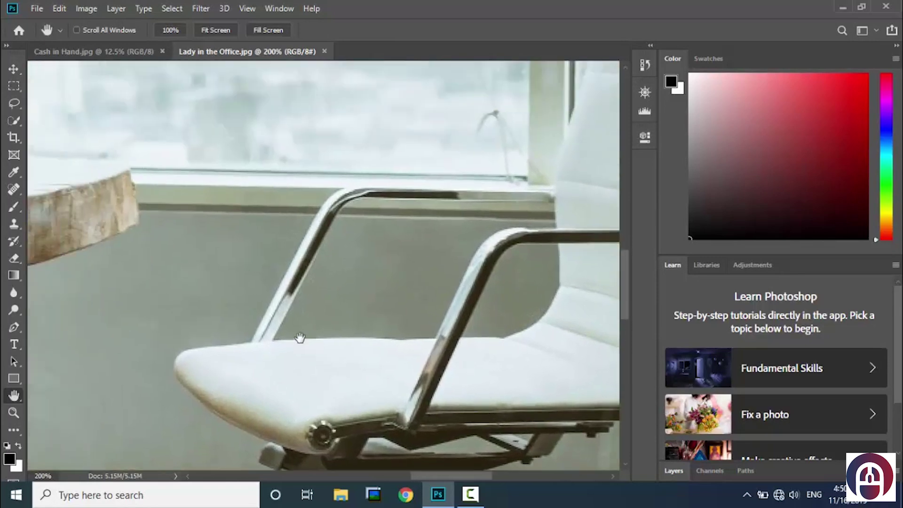
left_click_drag(306, 251, 360, 348)
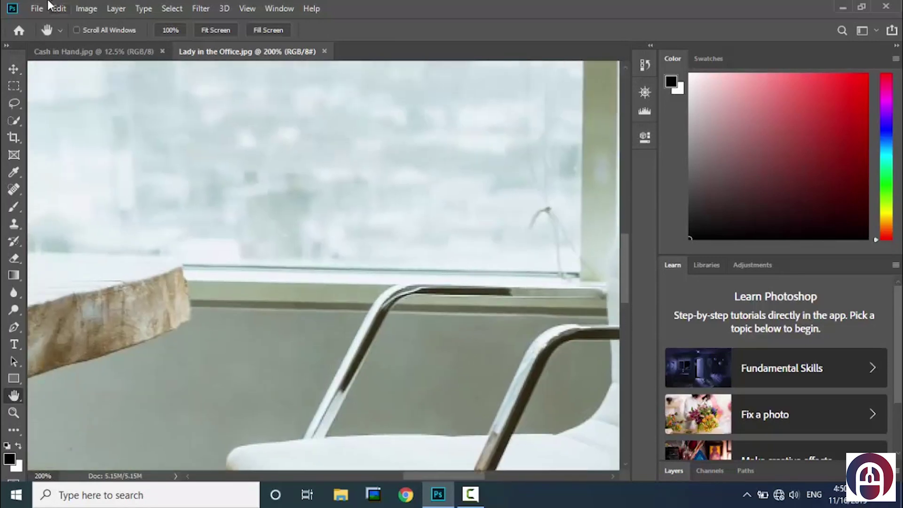
Turn on Enable Flick Panning in the Tools preferences, and flick-pan the photo to the wooden table beside the woman
left_click(53, 8)
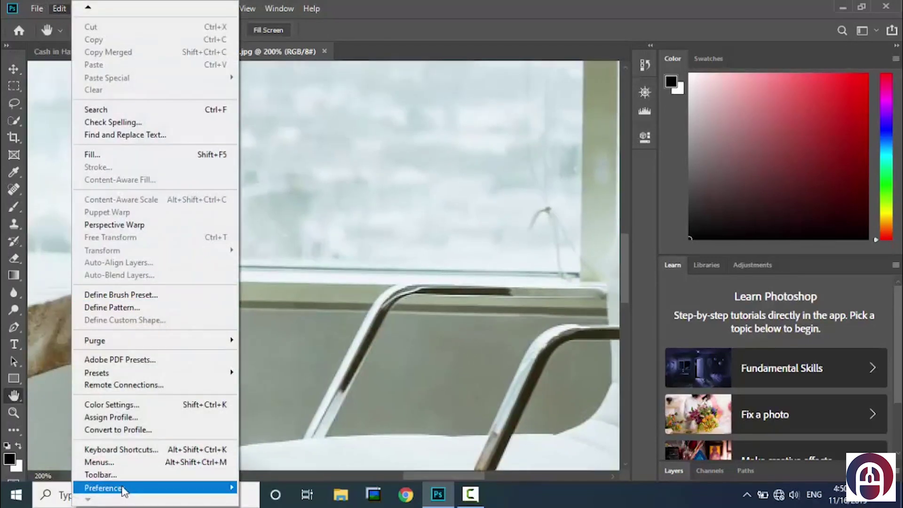
mouse_move(127, 489)
left_click(268, 292)
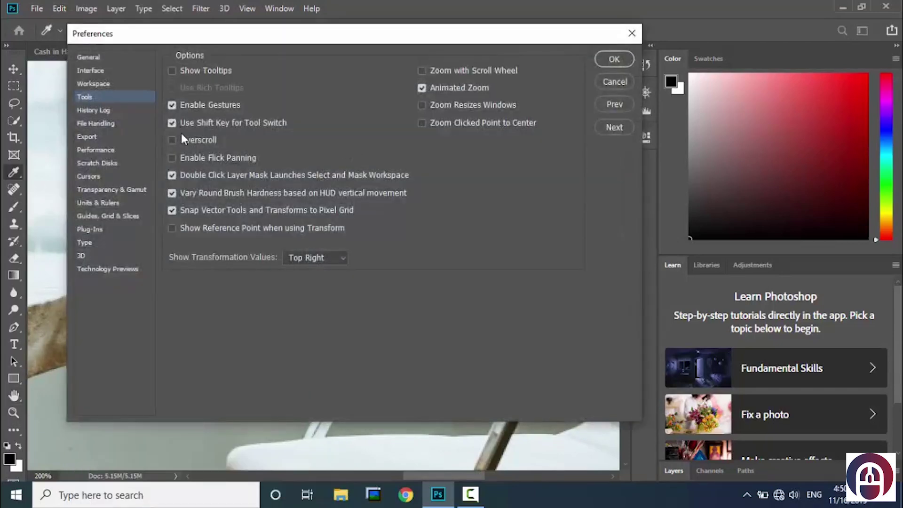
key("h")
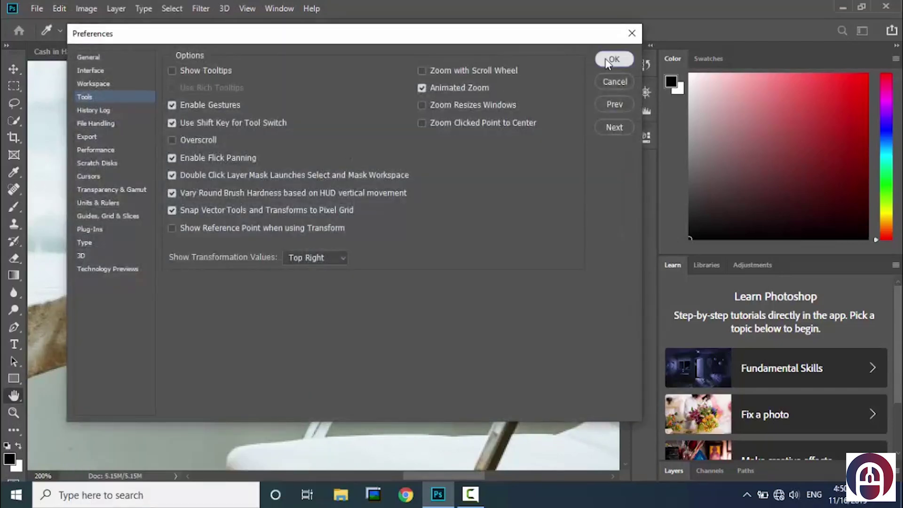
left_click(610, 60)
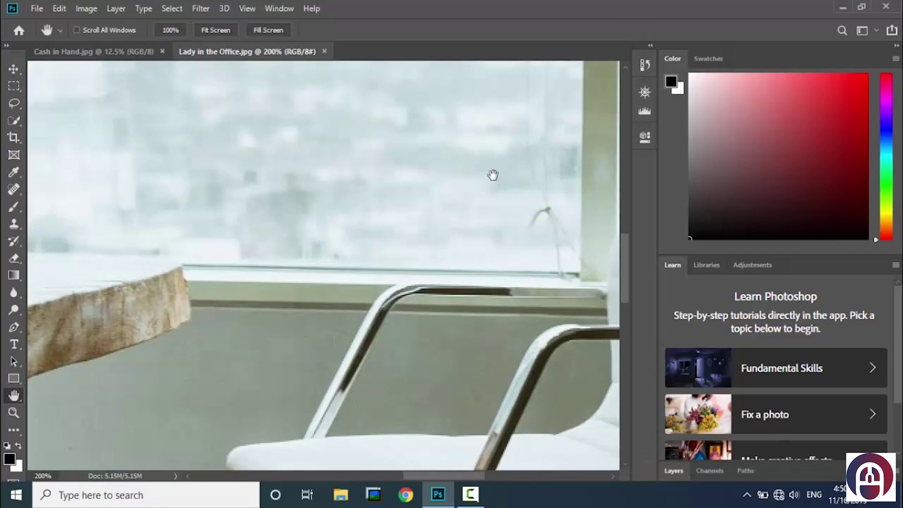
left_click_drag(266, 321, 355, 222)
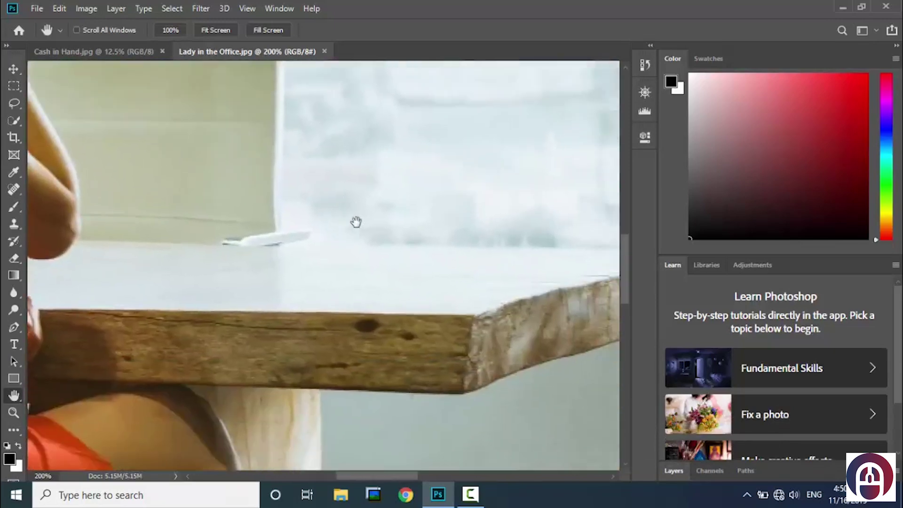
Fit the Lady in the Office photo to the screen, and switch to the Move tool
double_click(16, 396)
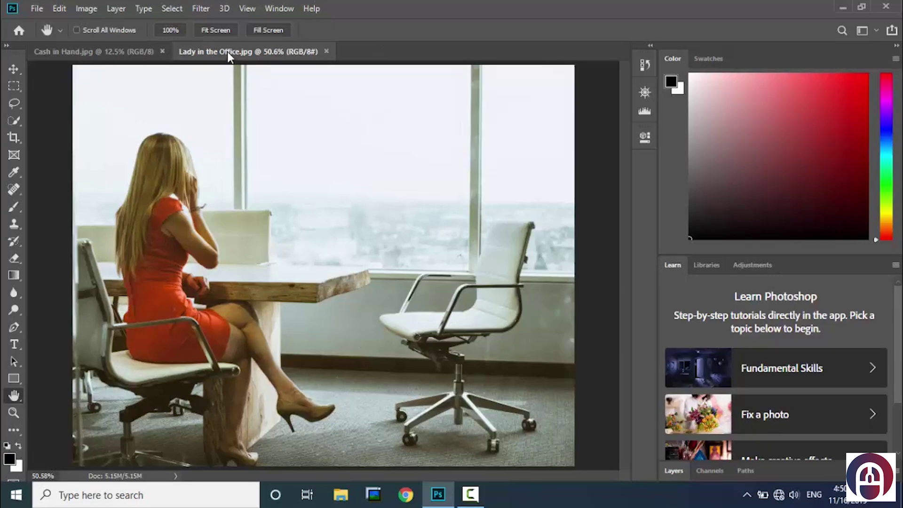
left_click(14, 68)
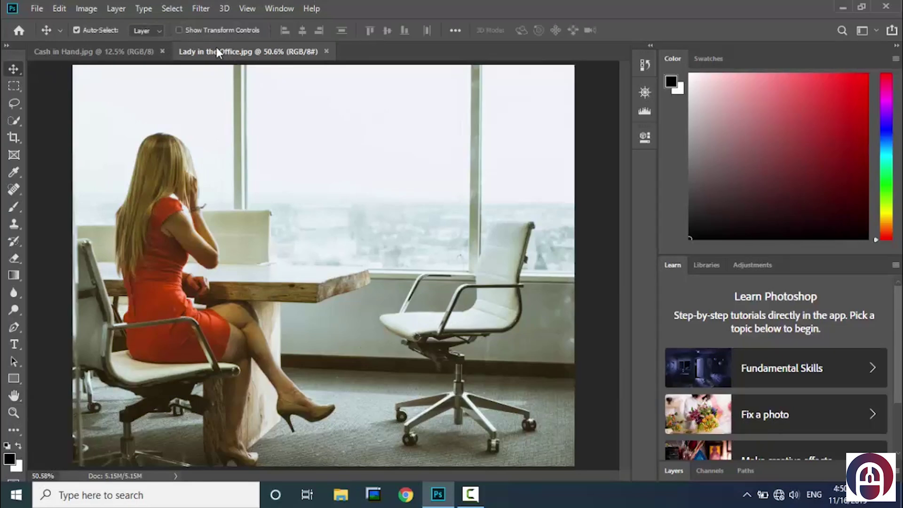
Undock both photos into floating windows, and group Lady in the Office with Cash in Hand in one floating tabbed window
left_click_drag(217, 49, 374, 125)
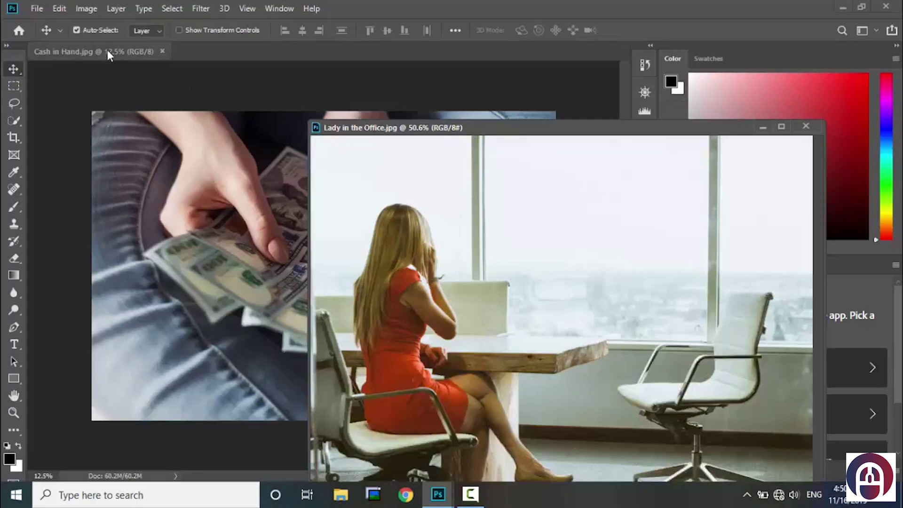
left_click_drag(107, 50, 131, 107)
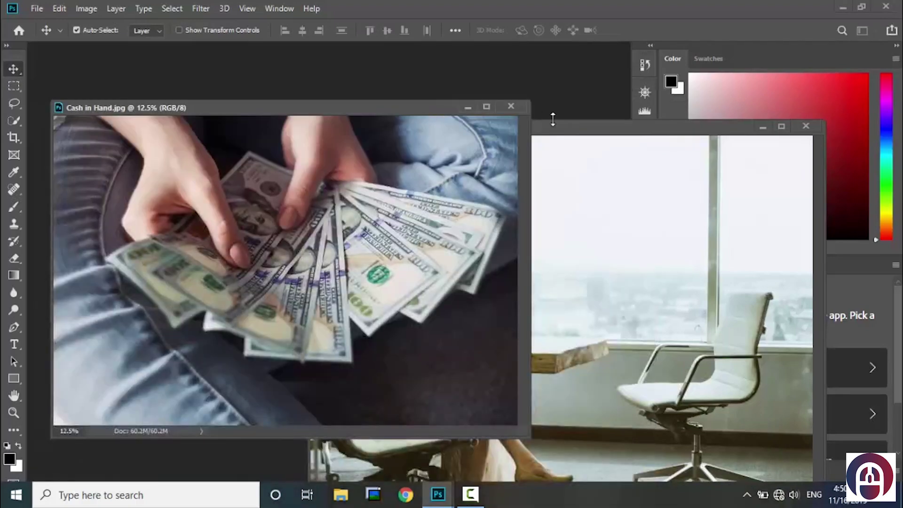
left_click_drag(569, 127, 357, 83)
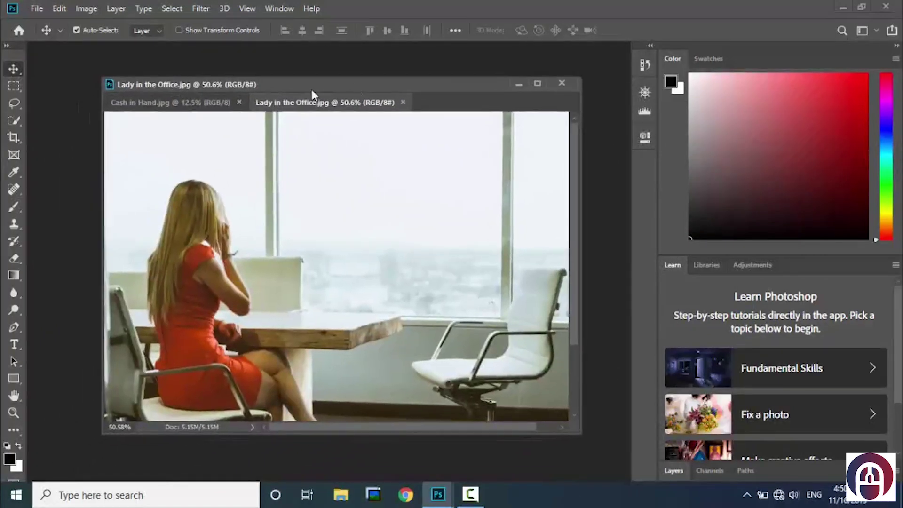
Dock the floating photos back into the main workspace as tabs with the Arrange commands
left_click(282, 9)
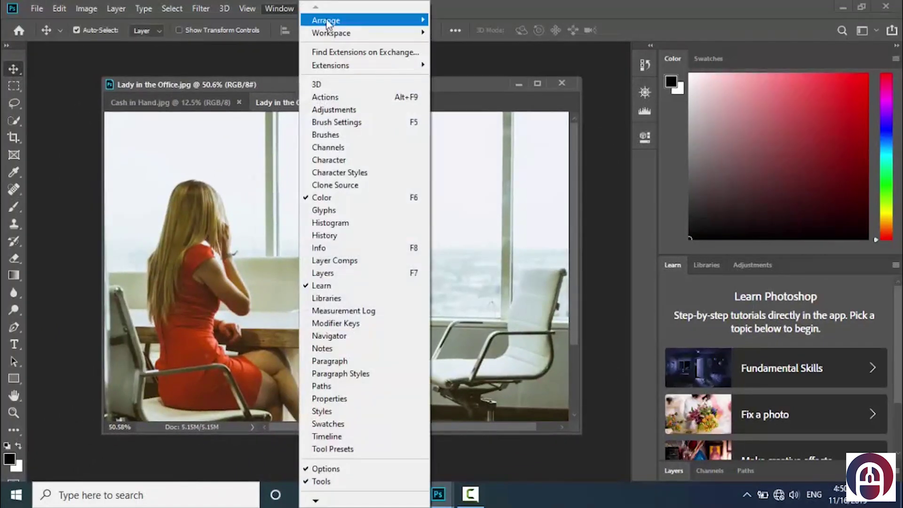
mouse_move(335, 23)
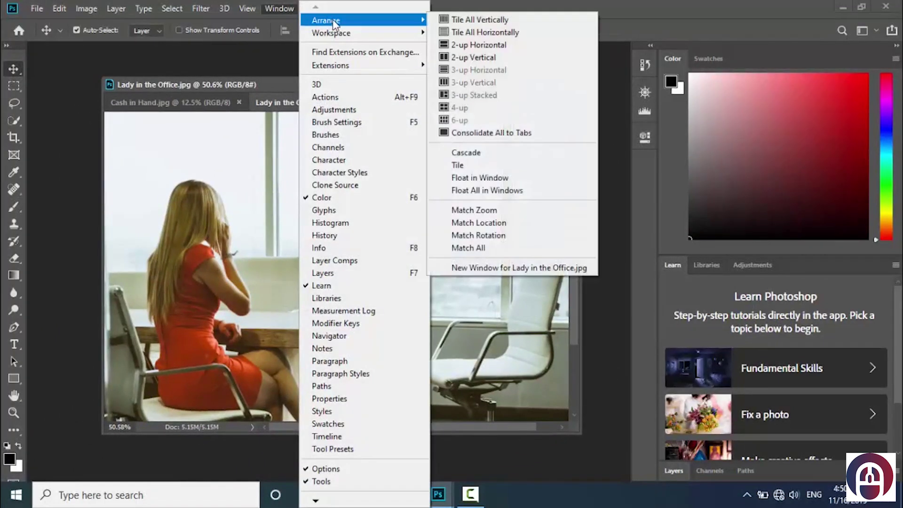
left_click(501, 23)
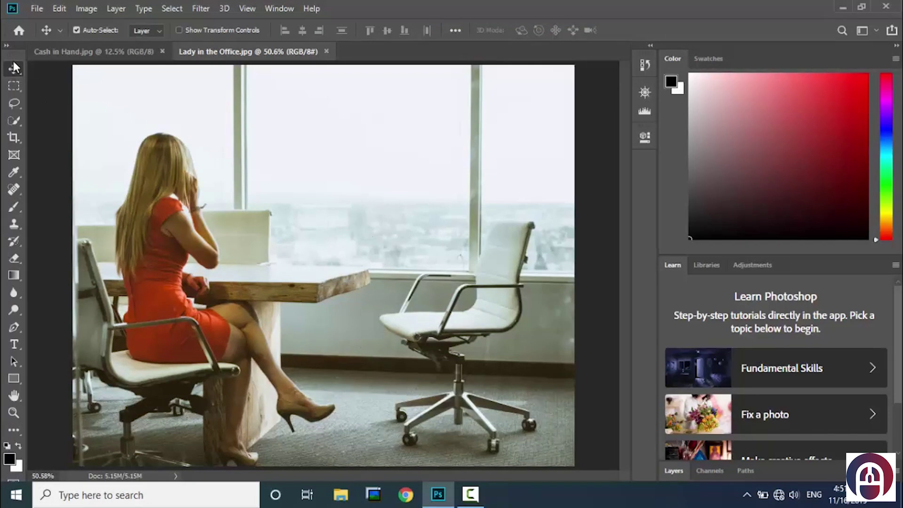
Arrange the two open photos side by side with Tile All Vertically
left_click(272, 8)
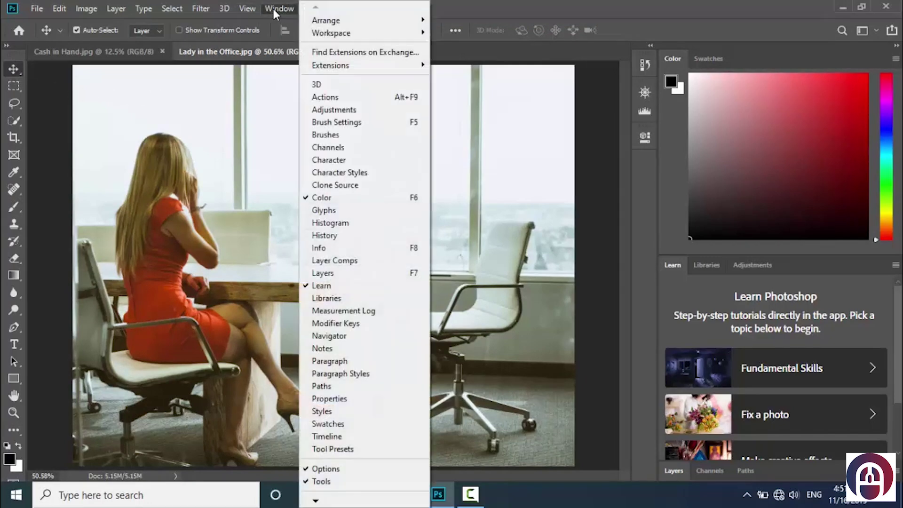
mouse_move(357, 20)
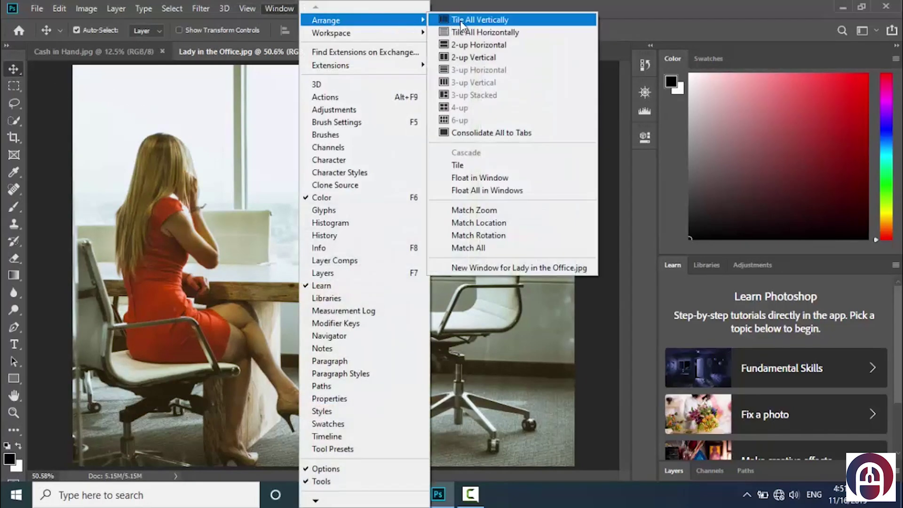
left_click(488, 21)
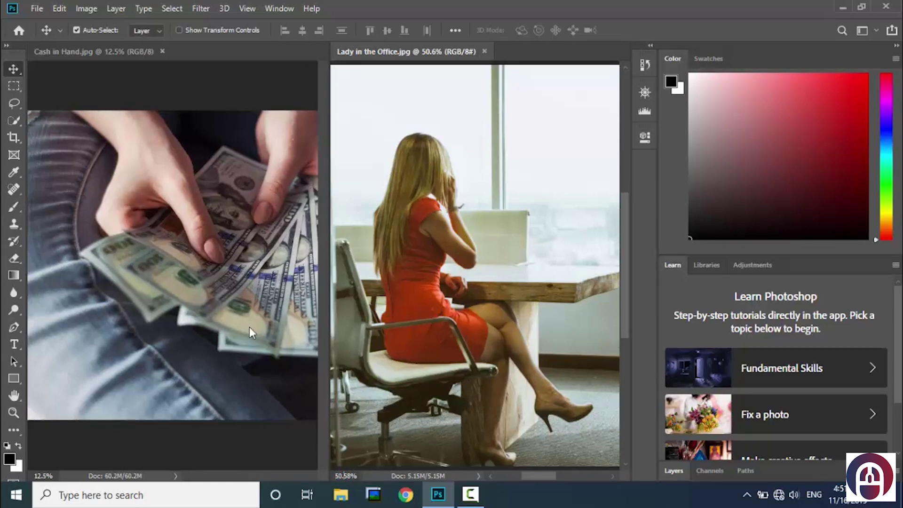
Make the Cash in Hand photo the active document, and reapply the Tile All Vertically arrangement
left_click(224, 174)
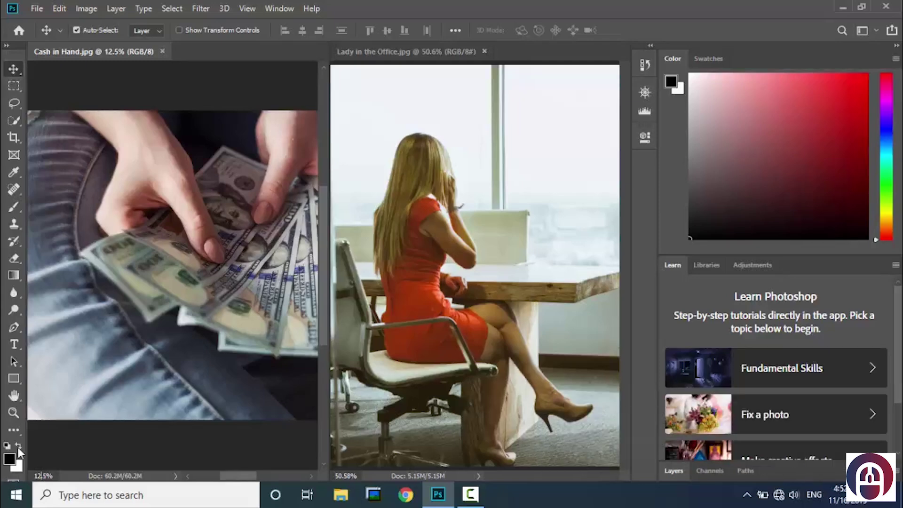
left_click(58, 9)
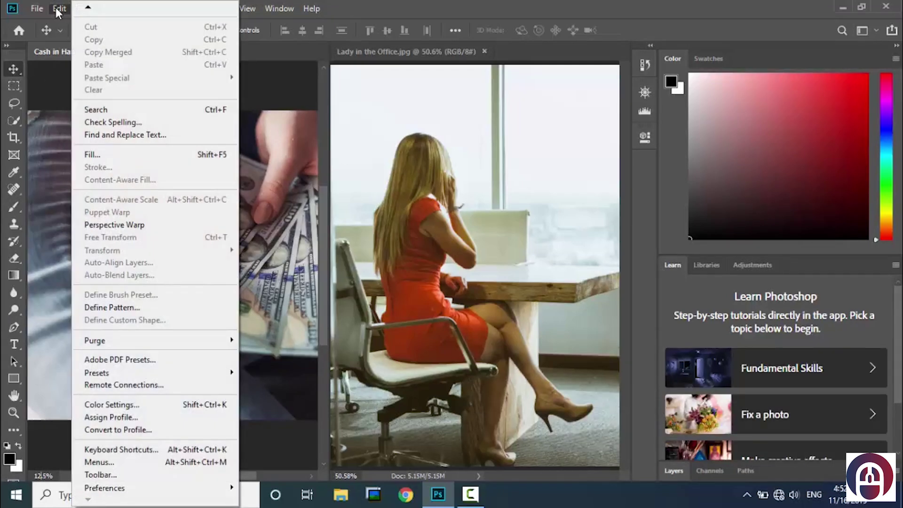
left_click(55, 8)
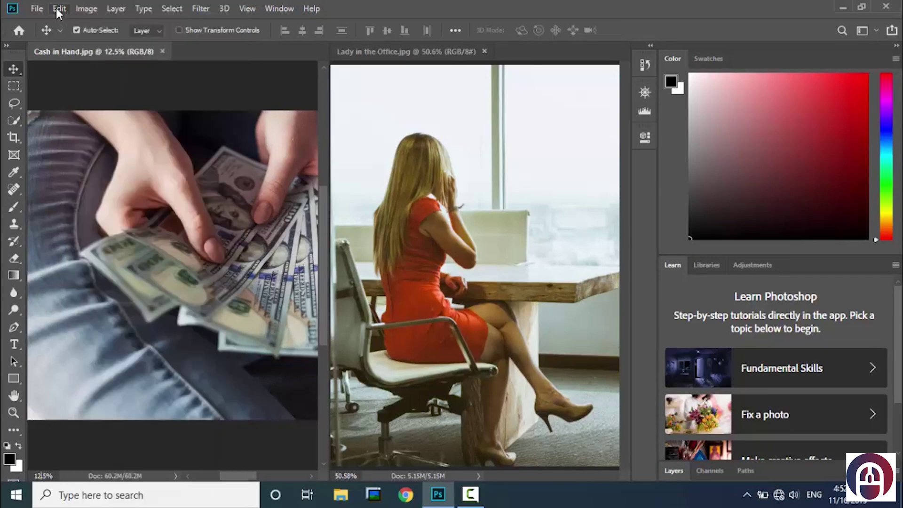
left_click(273, 7)
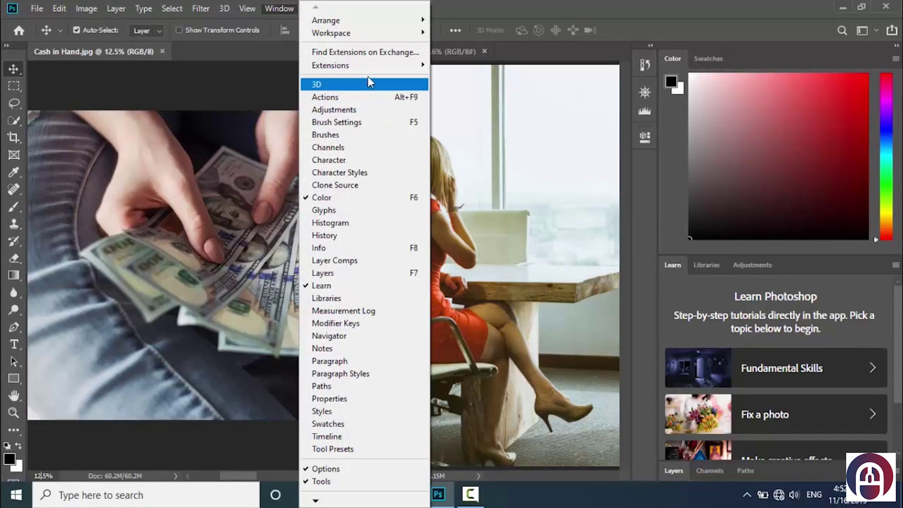
mouse_move(364, 21)
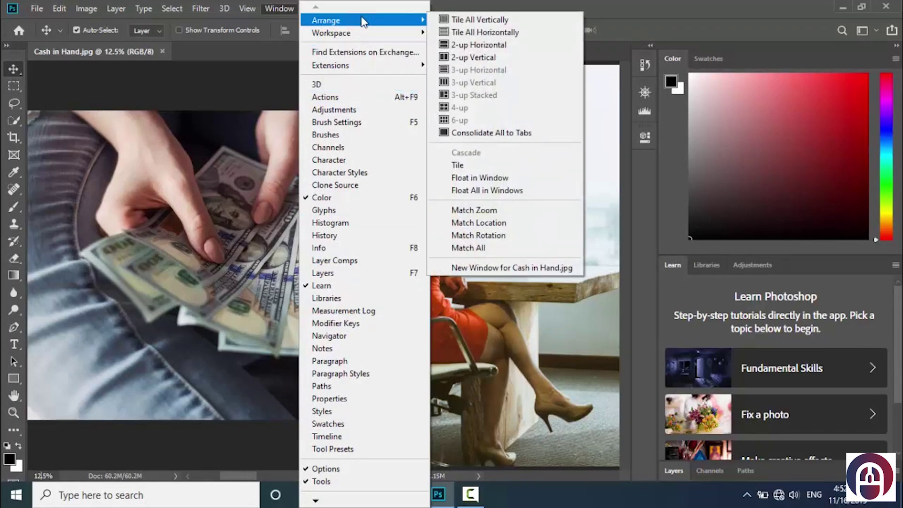
left_click(480, 19)
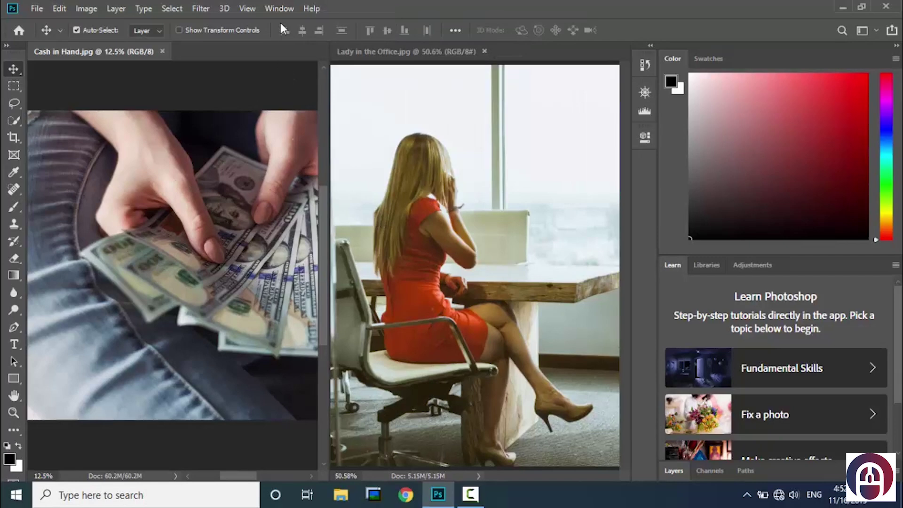
Apply Match Zoom so the Lady in the Office photo takes the zoom level of Cash in Hand
left_click(278, 7)
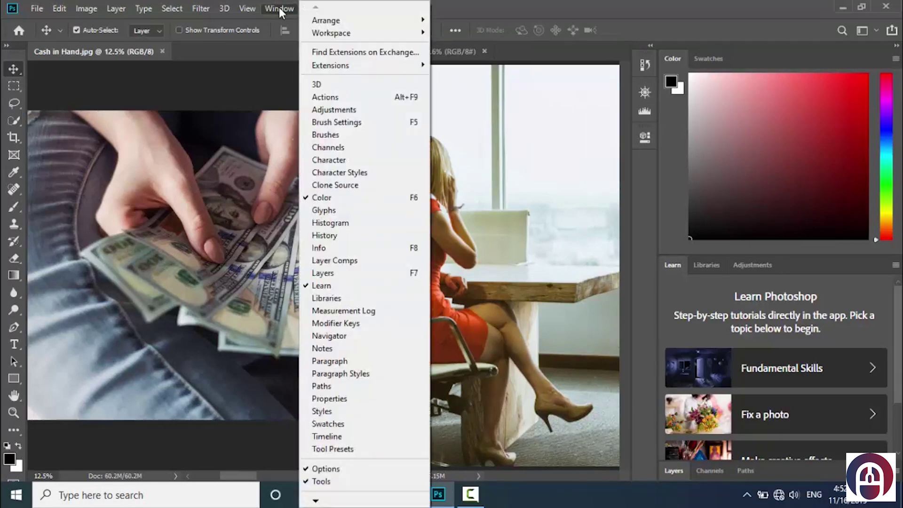
mouse_move(341, 24)
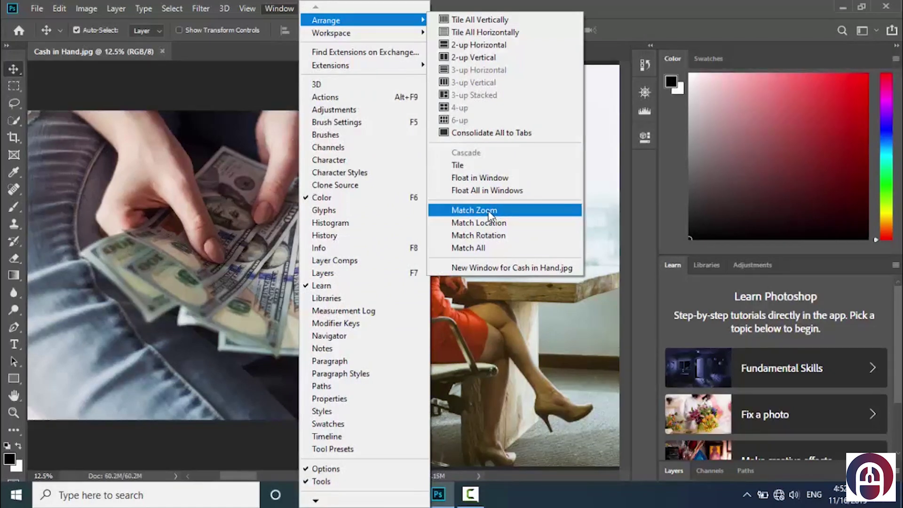
left_click(487, 212)
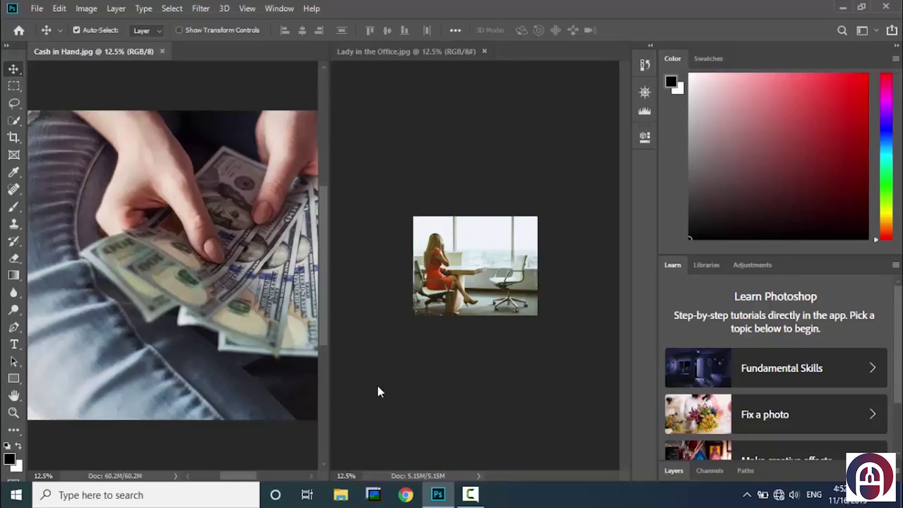
Zoom the Lady in the Office photo in to 25% with the Zoom tool, and return to the Move tool
left_click(354, 475)
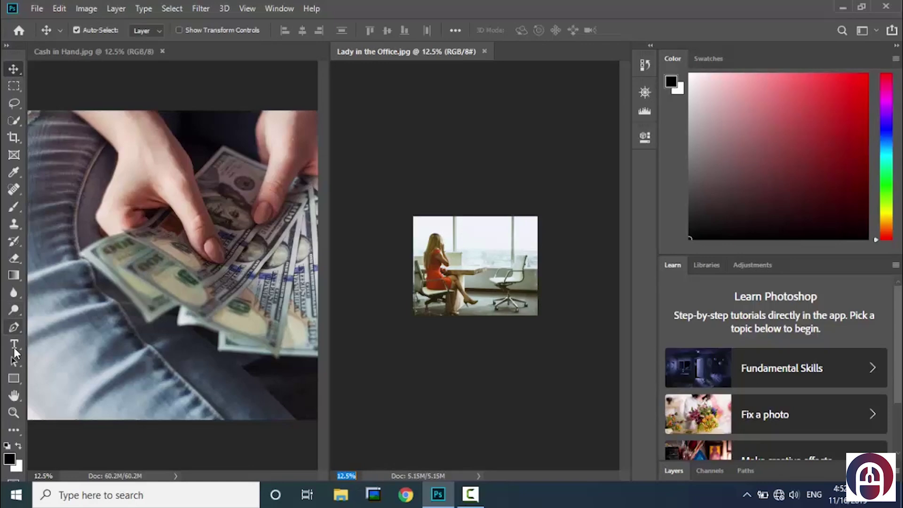
left_click(13, 412)
left_click(491, 258)
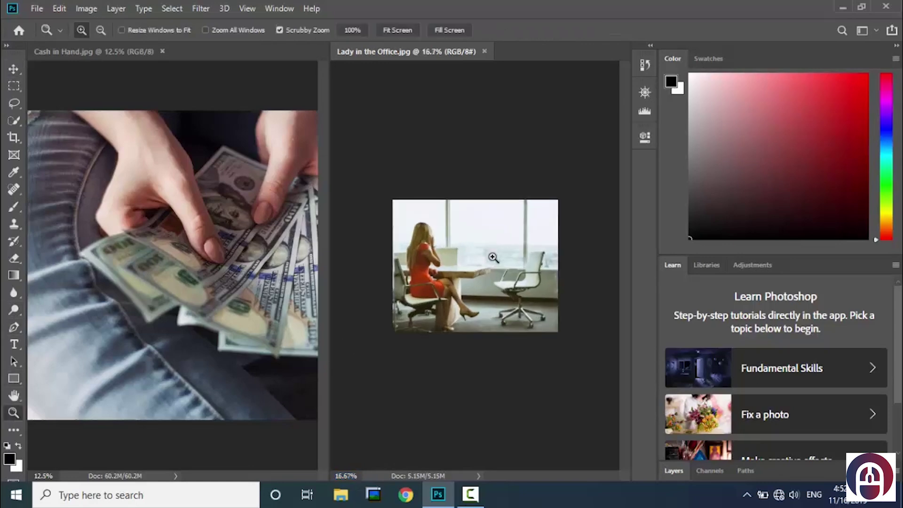
left_click(13, 68)
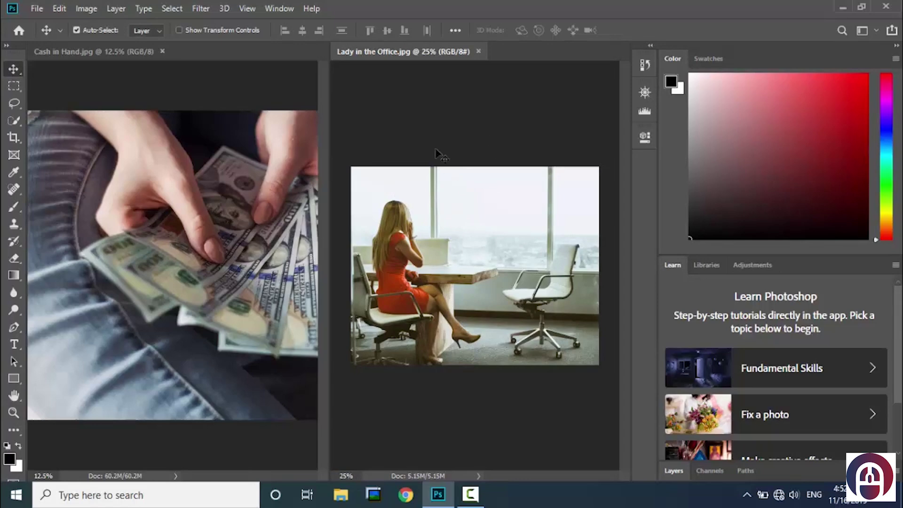
Apply Match Zoom from the Lady in the Office photo so Cash in Hand takes the same 25% zoom
left_click(277, 8)
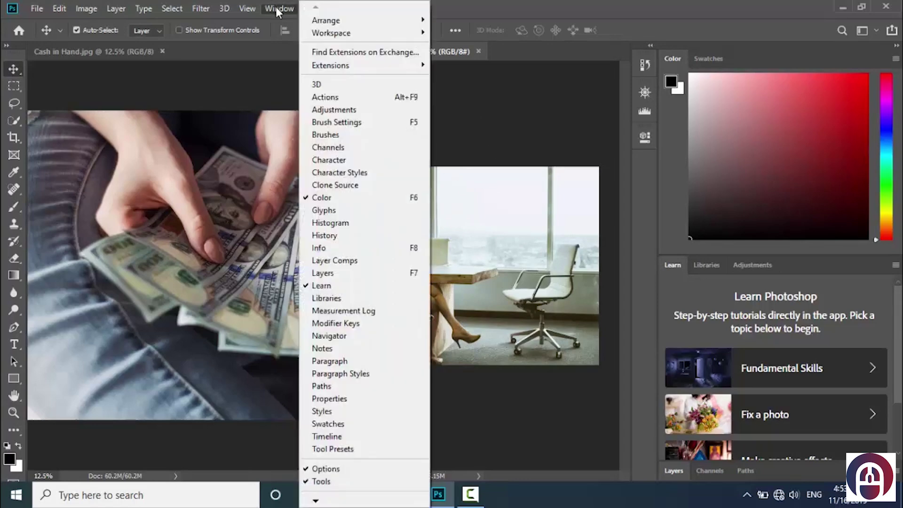
mouse_move(343, 20)
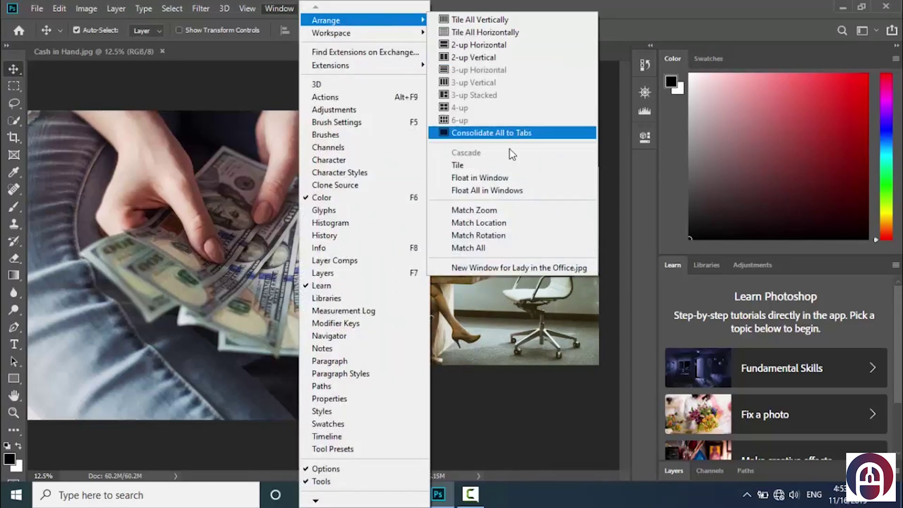
left_click(522, 212)
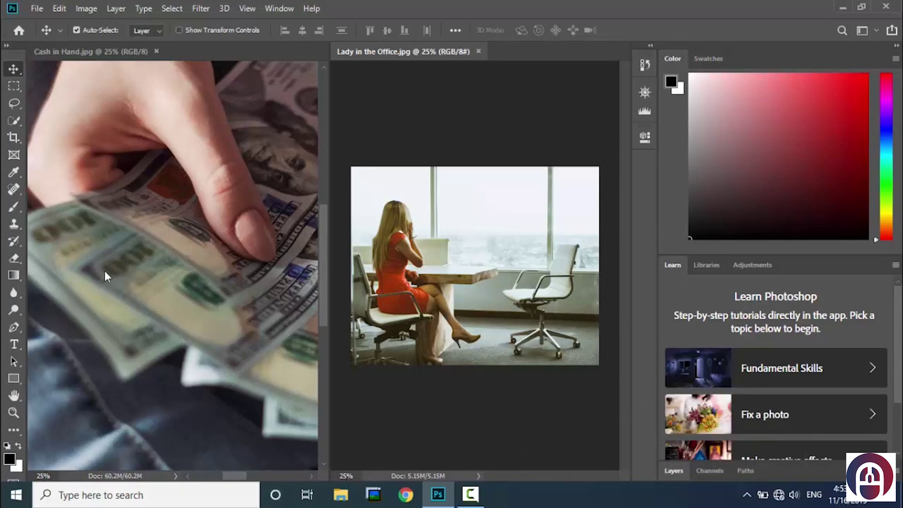
Zoom the Cash in Hand photo in to 33.33% with the Zoom tool
left_click(14, 411)
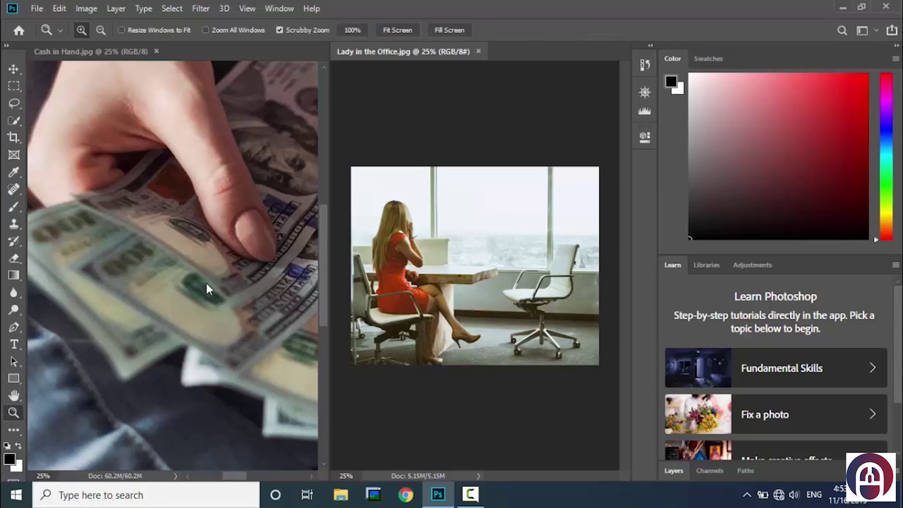
left_click(14, 69)
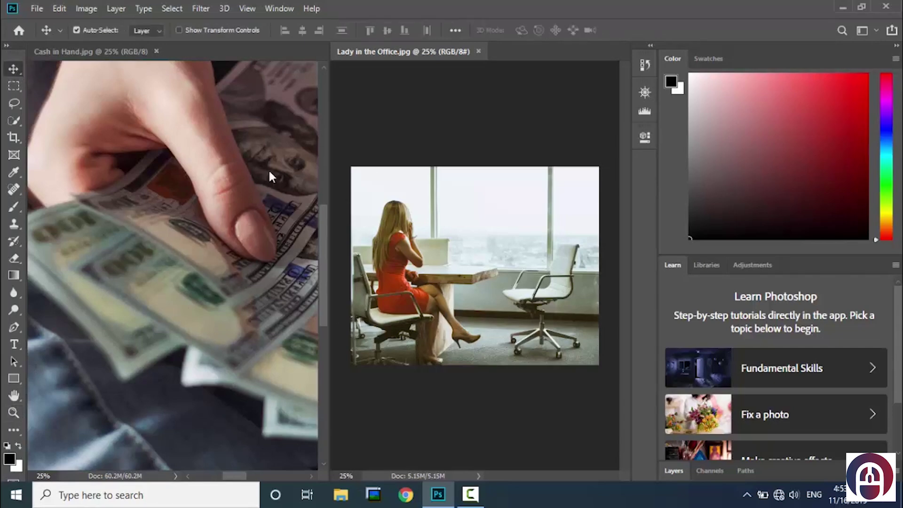
left_click(13, 413)
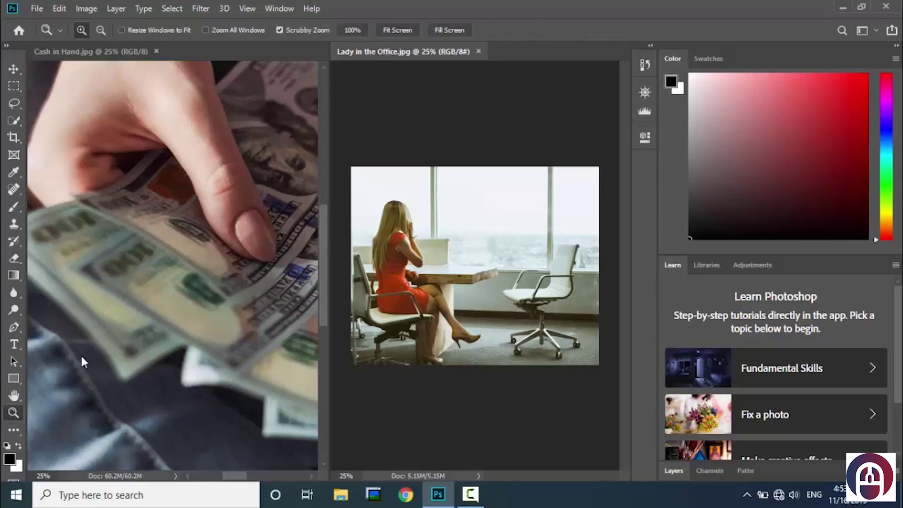
left_click(137, 214)
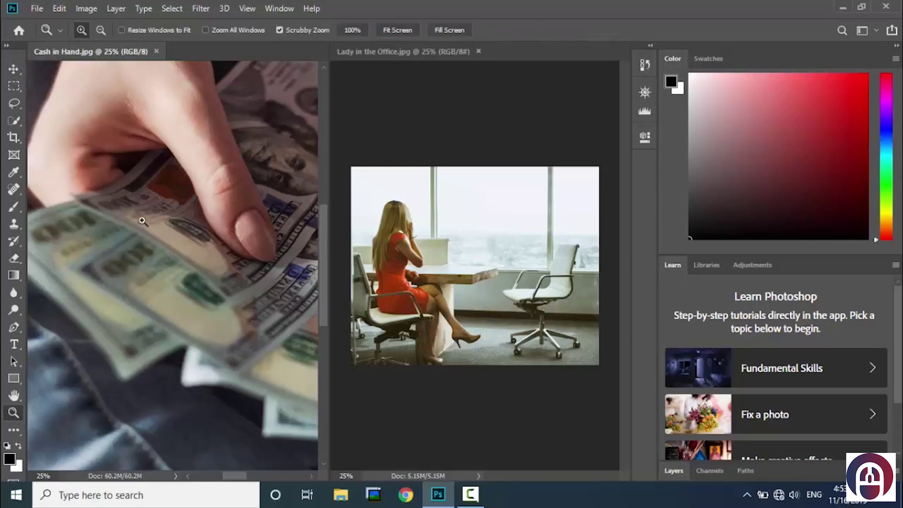
left_click(164, 282)
Zoom the Lady in the Office photo in to 50% around the table, and zoom back out to 33.33%
left_click(422, 264)
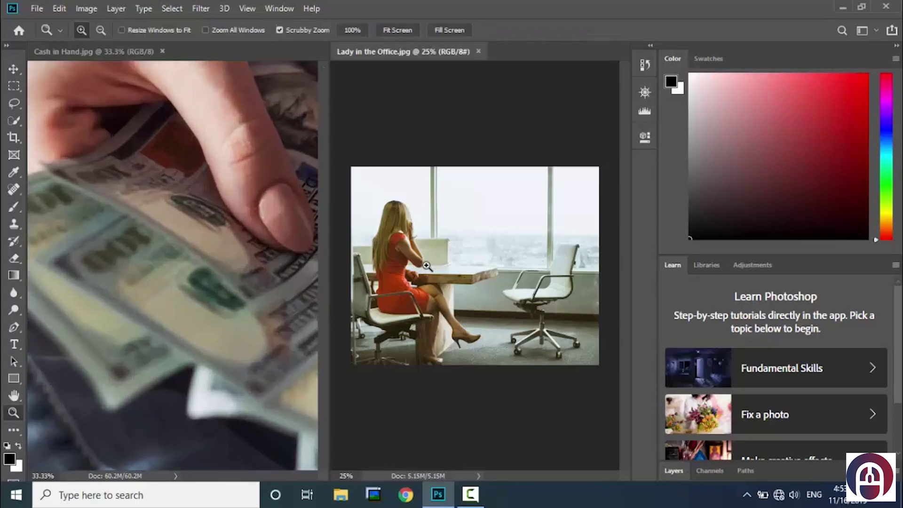
left_click(461, 276)
left_click(495, 296)
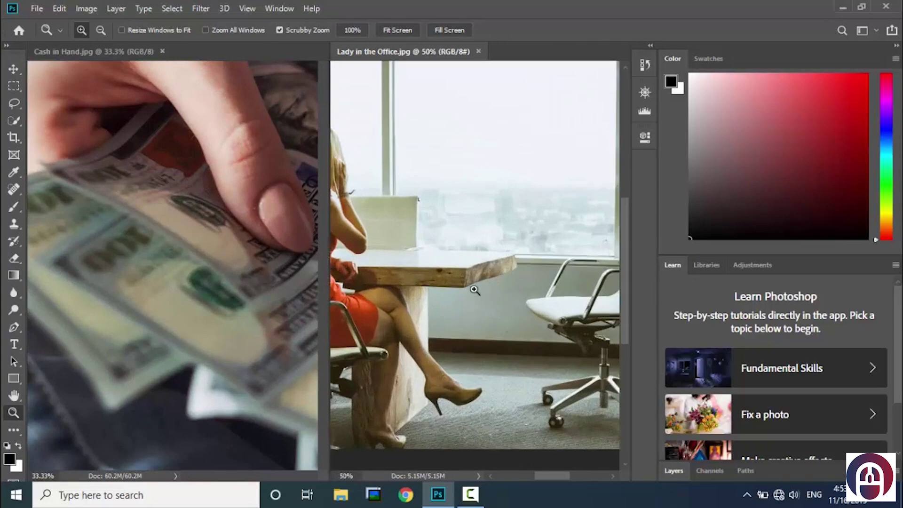
left_click(474, 290, "alt")
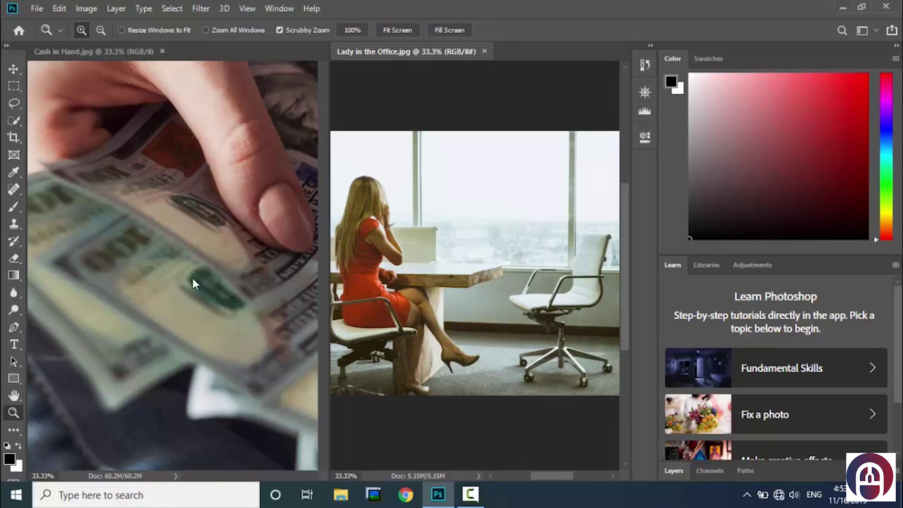
Zoom the Cash in Hand photo in to 50%, and turn on Zoom All Windows for the Zoom tool
left_click(236, 272)
left_click(157, 274)
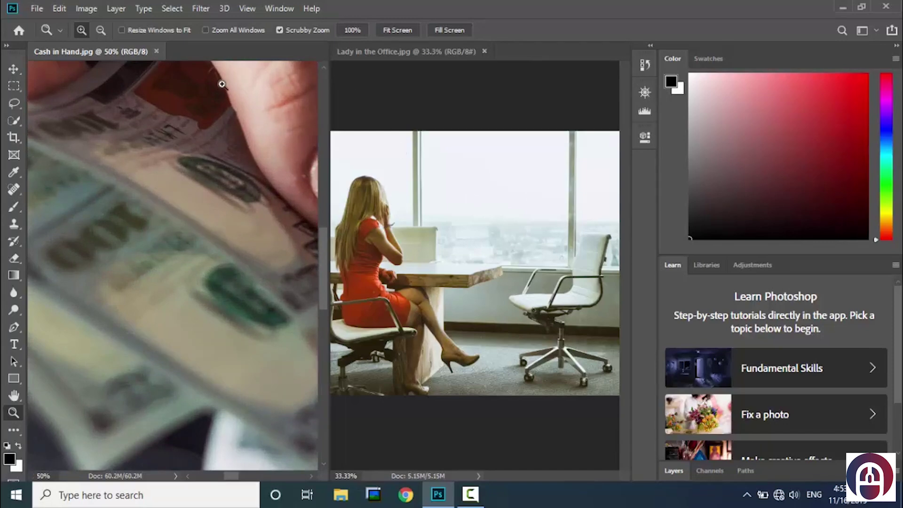
left_click(205, 30)
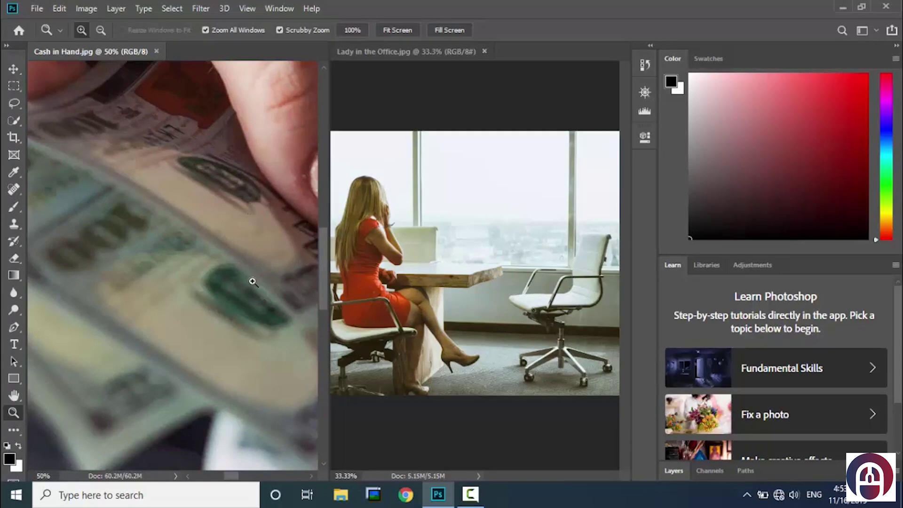
Zoom both photos in together to 75% and 50%, and back out to 12.5% for Cash in Hand and 8.33% for Lady in the Office
left_click(234, 262)
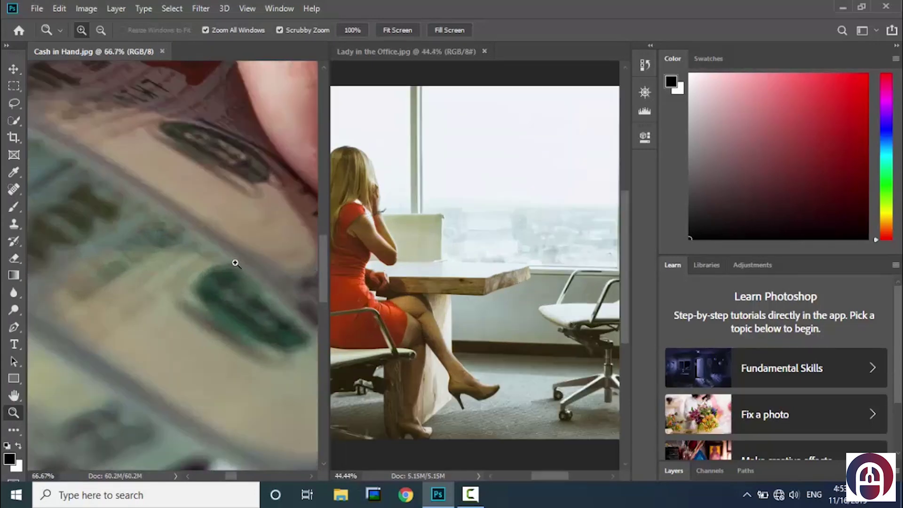
left_click(458, 275)
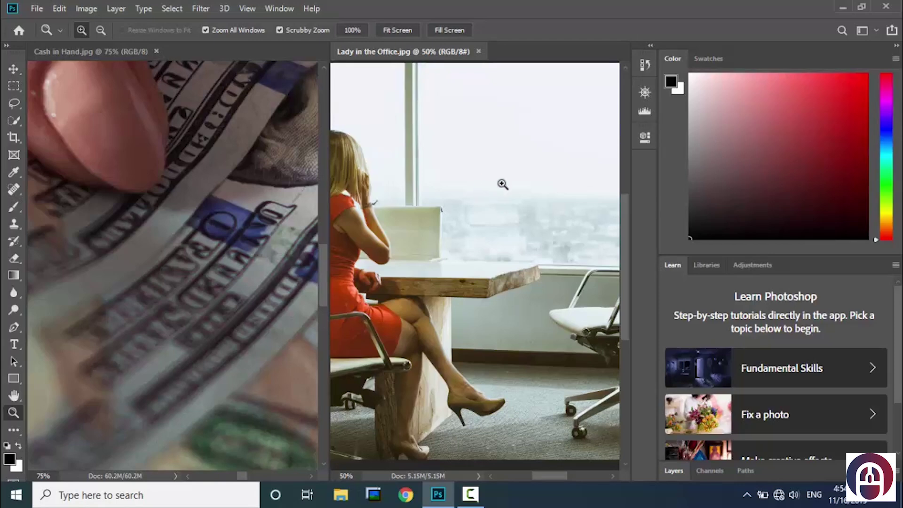
key("alt")
key("alt")
key("alt")
key("alt")
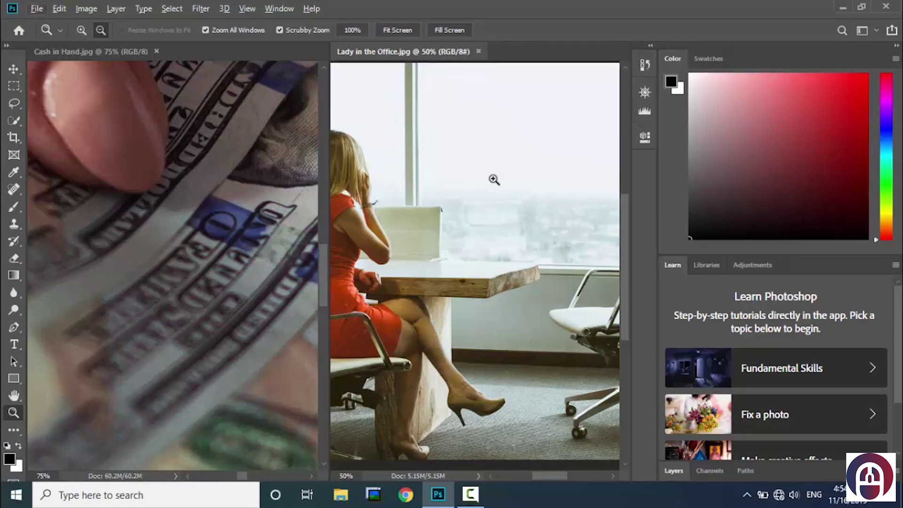
left_click(494, 179, "alt")
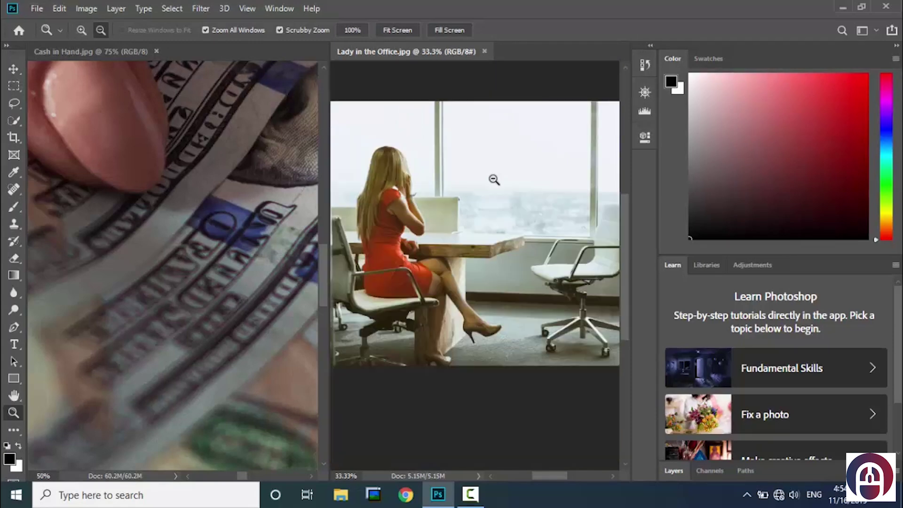
left_click(494, 179, "alt")
left_click(494, 179, "alt")
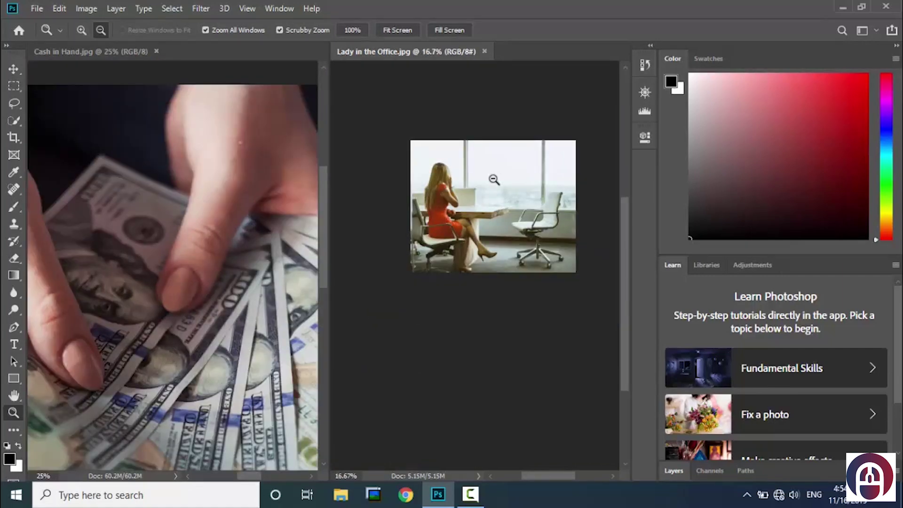
left_click(494, 179, "alt")
left_click(494, 179, "alt")
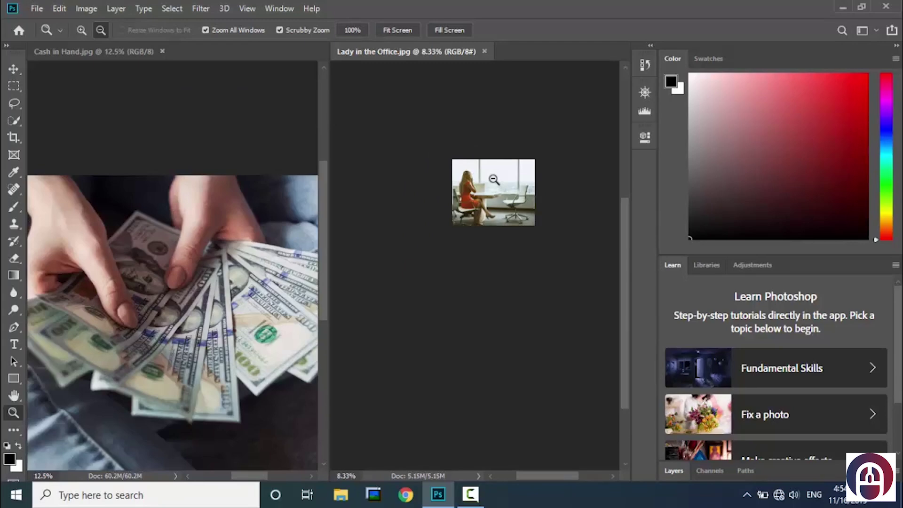
Apply Fit Screen to the Lady in the Office photo and the Cash in Hand photo, and turn off Zoom All Windows
left_click(400, 29)
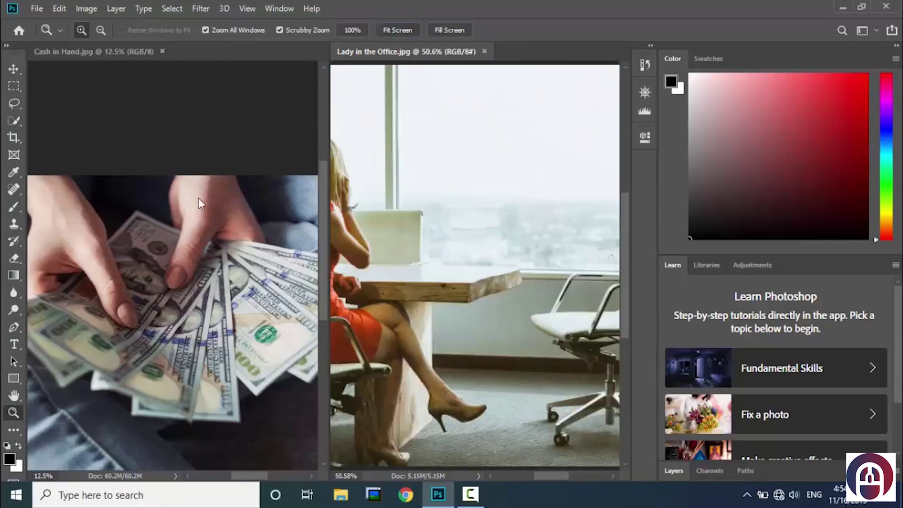
left_click(196, 232)
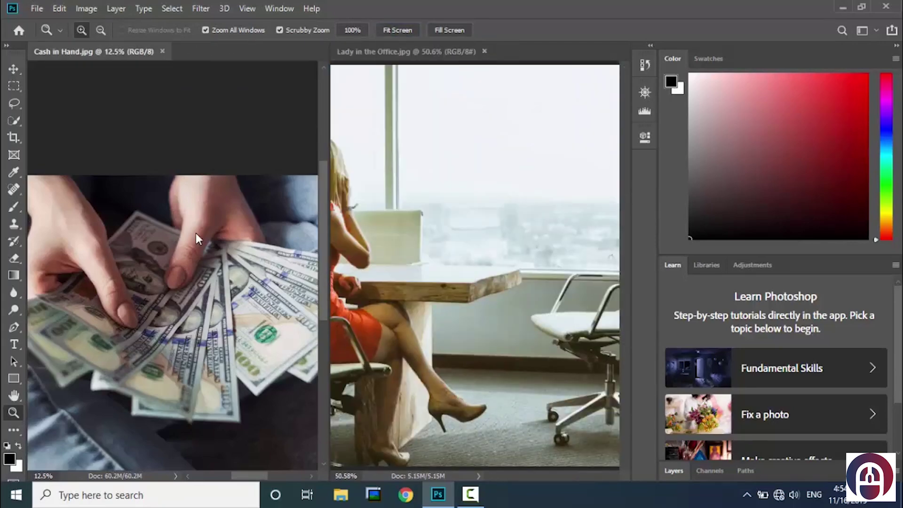
left_click(393, 34)
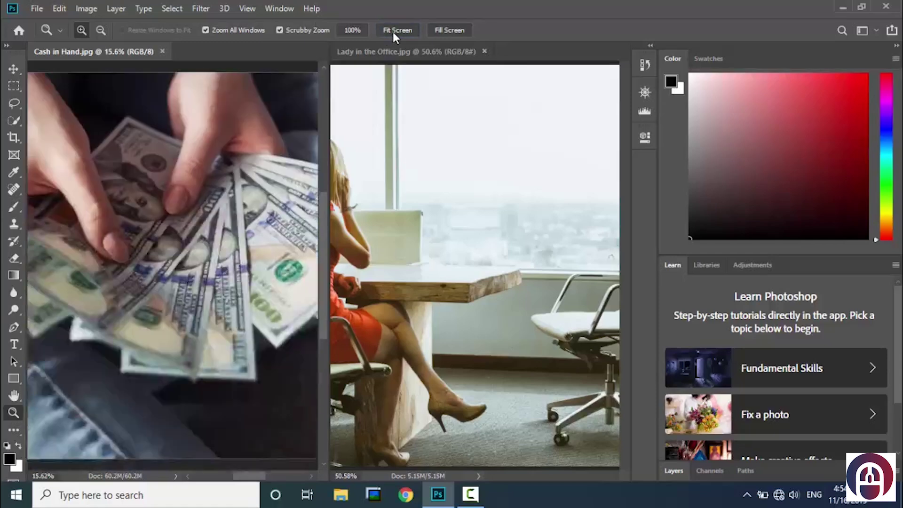
left_click(206, 29)
Turn on Scroll All Windows for the Hand tool and pan both photos together from the Cash in Hand photo
left_click(16, 397)
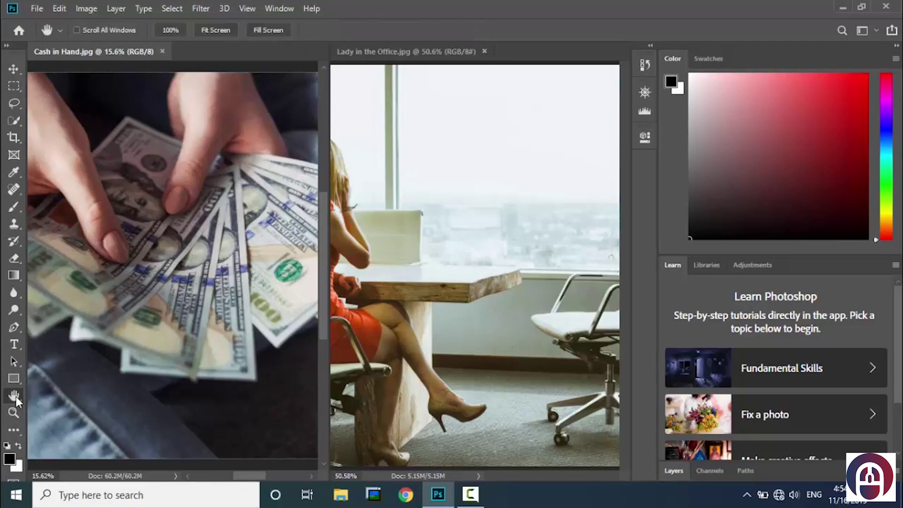
left_click(77, 30)
left_click_drag(251, 276, 276, 286)
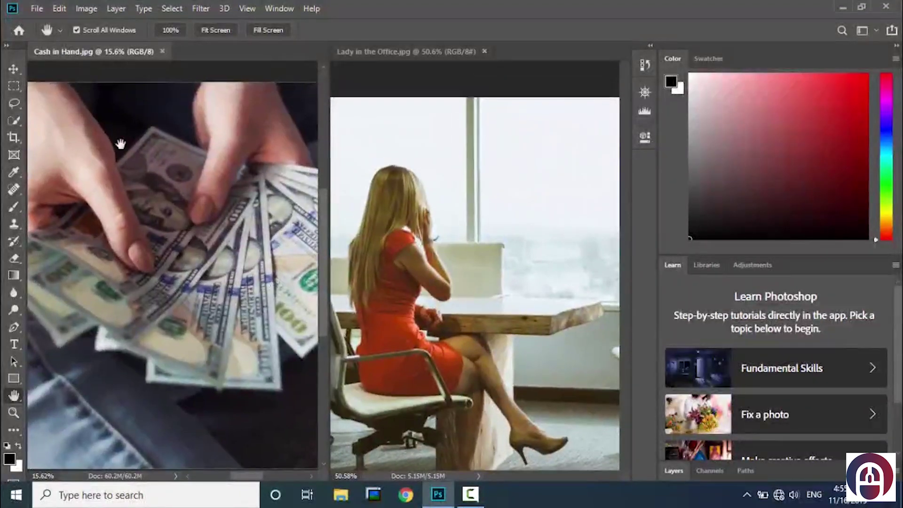
Temporarily zoom all windows in together with the Zoom tool, to 66.67% for Cash in Hand and 215.95% for Lady in the Office
left_click(13, 71)
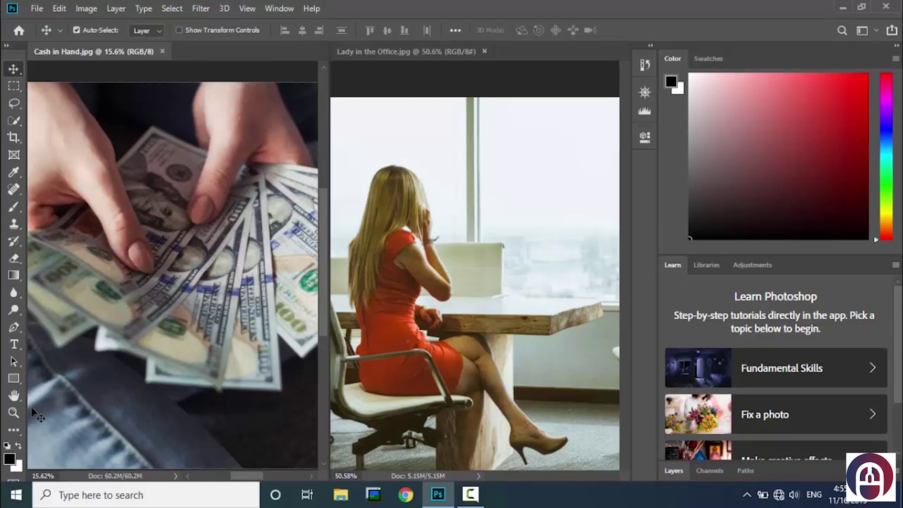
left_click(14, 412)
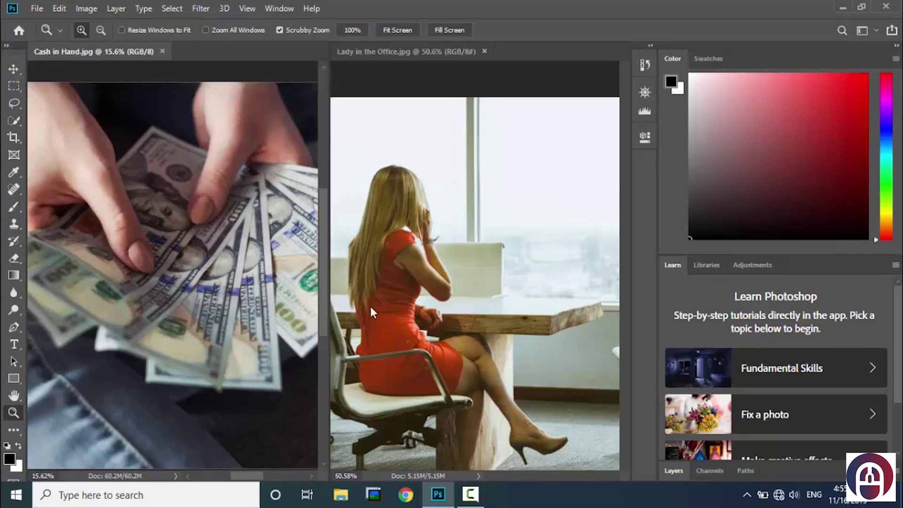
left_click(244, 293, "shift")
left_click(243, 293, "shift")
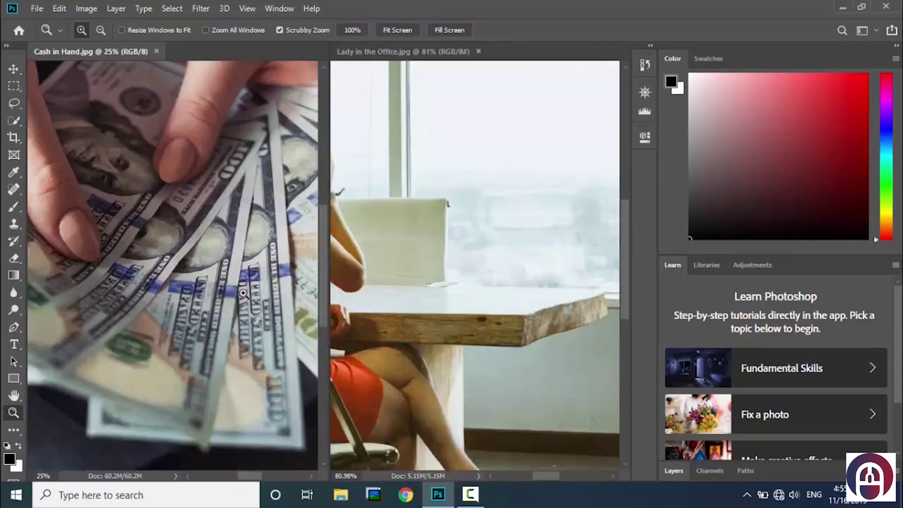
left_click(243, 293, "shift")
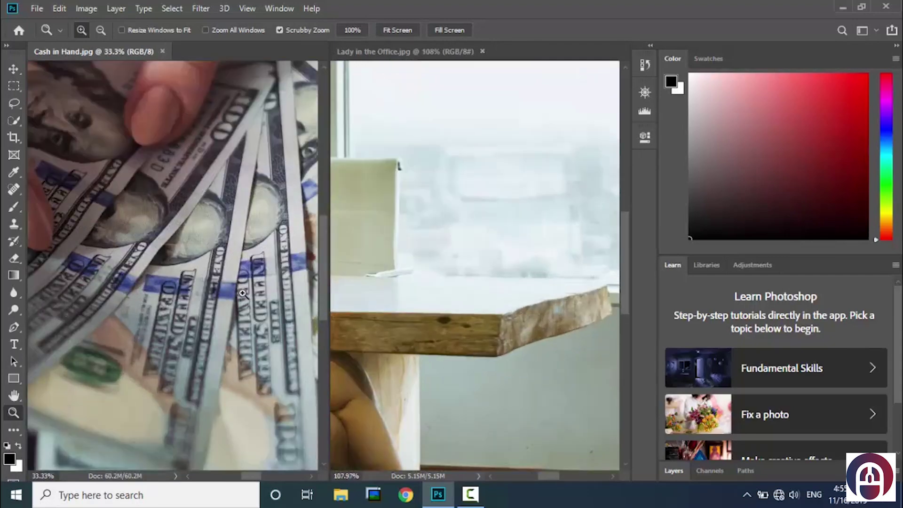
left_click(50, 331, "shift")
left_click(70, 345, "shift")
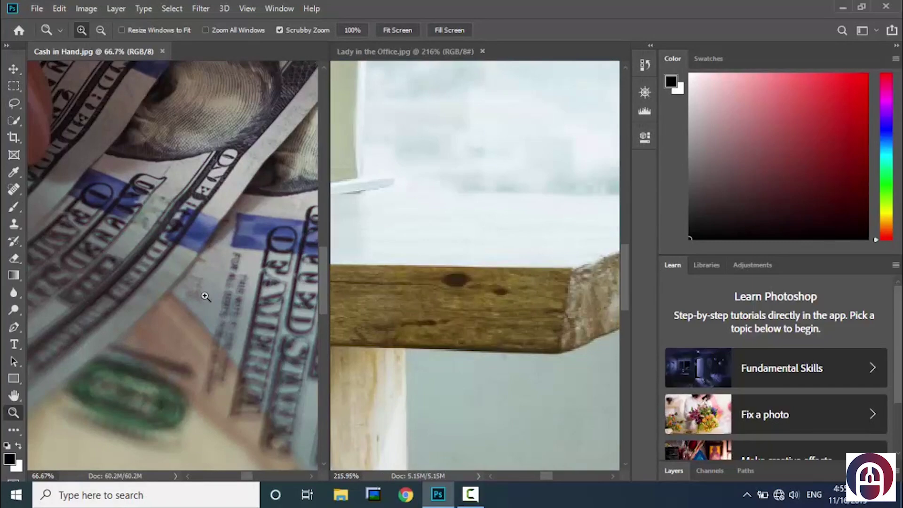
Temporarily zoom all windows out together around the banknotes, to 8.33% for Cash in Hand and 26.99% for Lady in the Office
left_click(248, 251, "alt+shift")
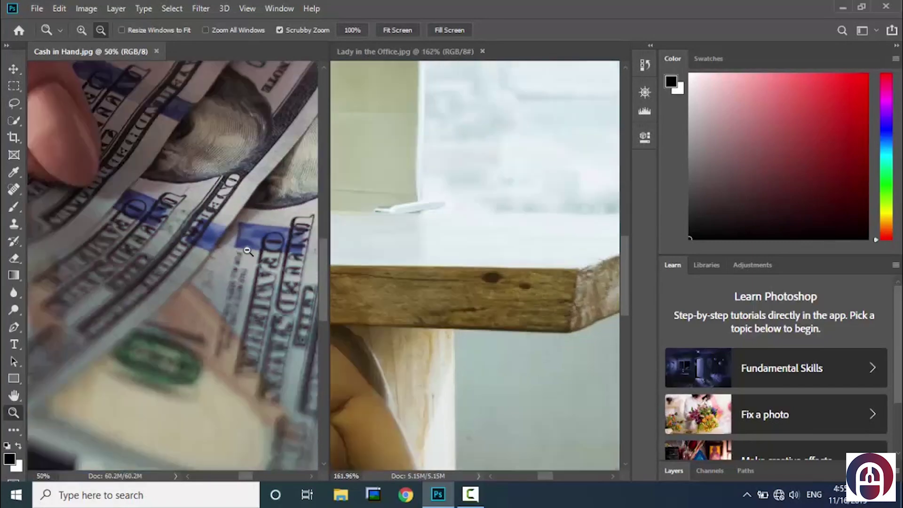
left_click(248, 251, "alt+shift")
left_click(248, 251, "alt+shift")
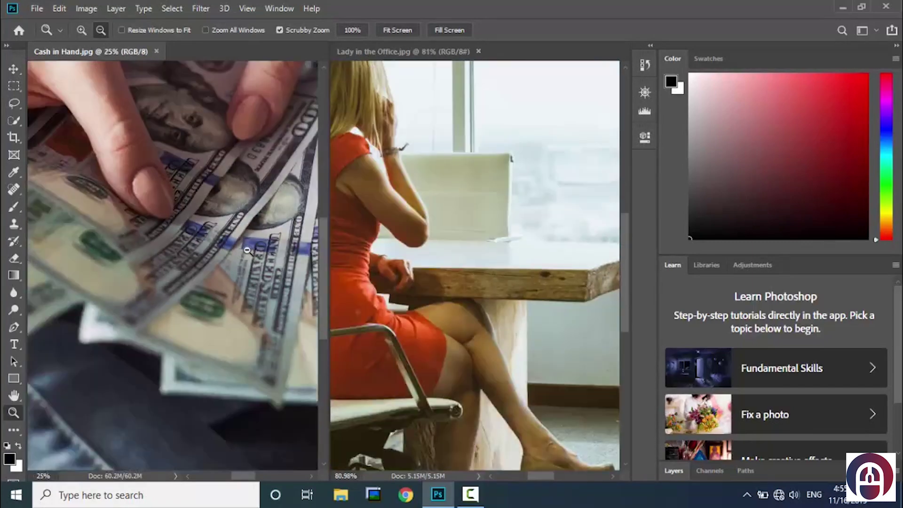
left_click(248, 251, "alt+shift")
left_click(248, 251, "alt+shift")
left_click(248, 251, "alt+shift")
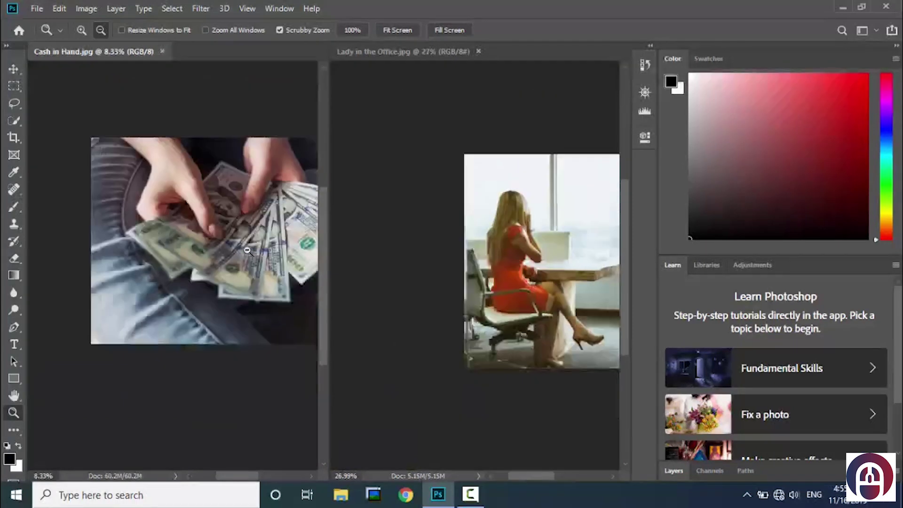